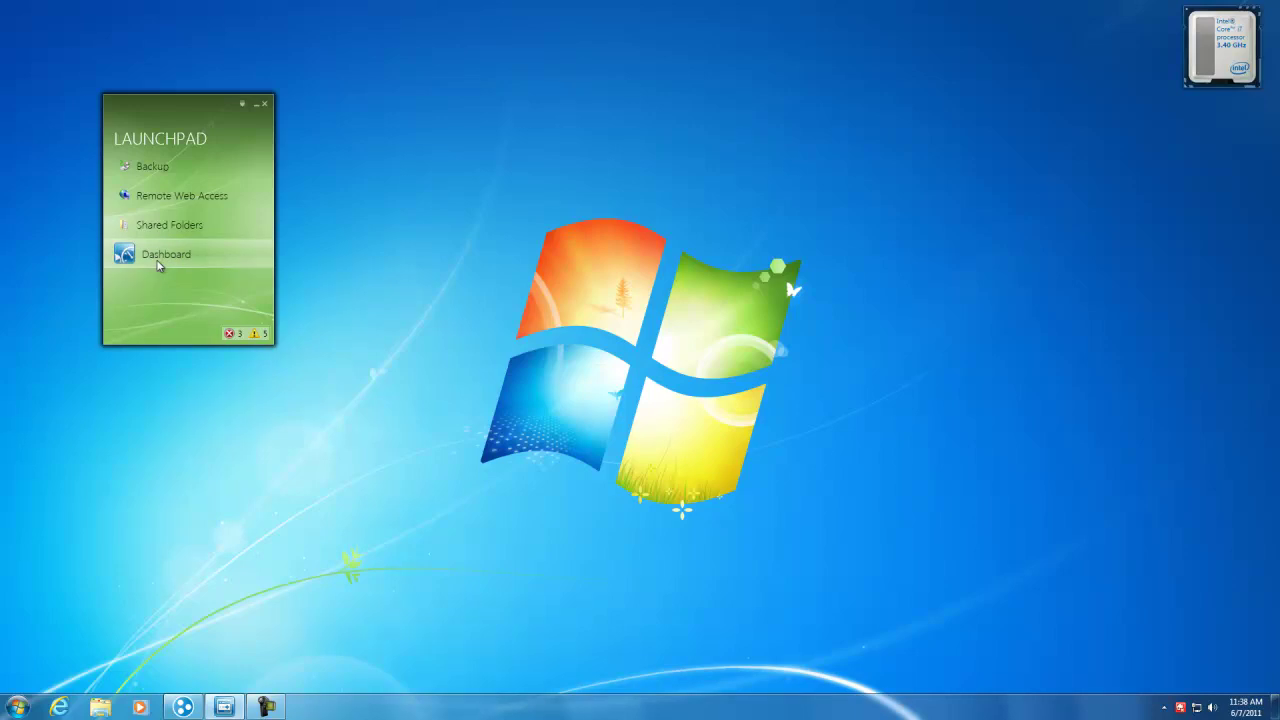
- Open the Dashboard sign-in window from the Launchpad, with the saved password already entered
left_click(157, 258)
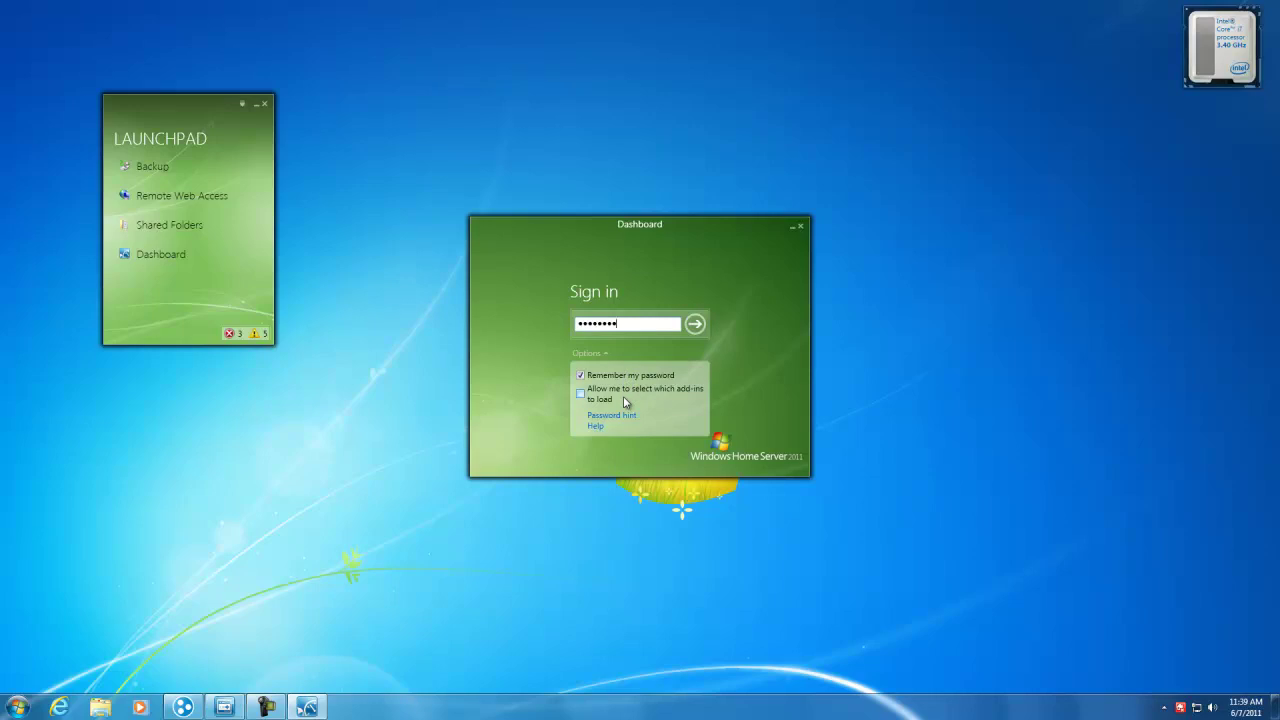
- Sign in with the remembered password to load the Home page's Getting Started Tasks
left_click(695, 325)
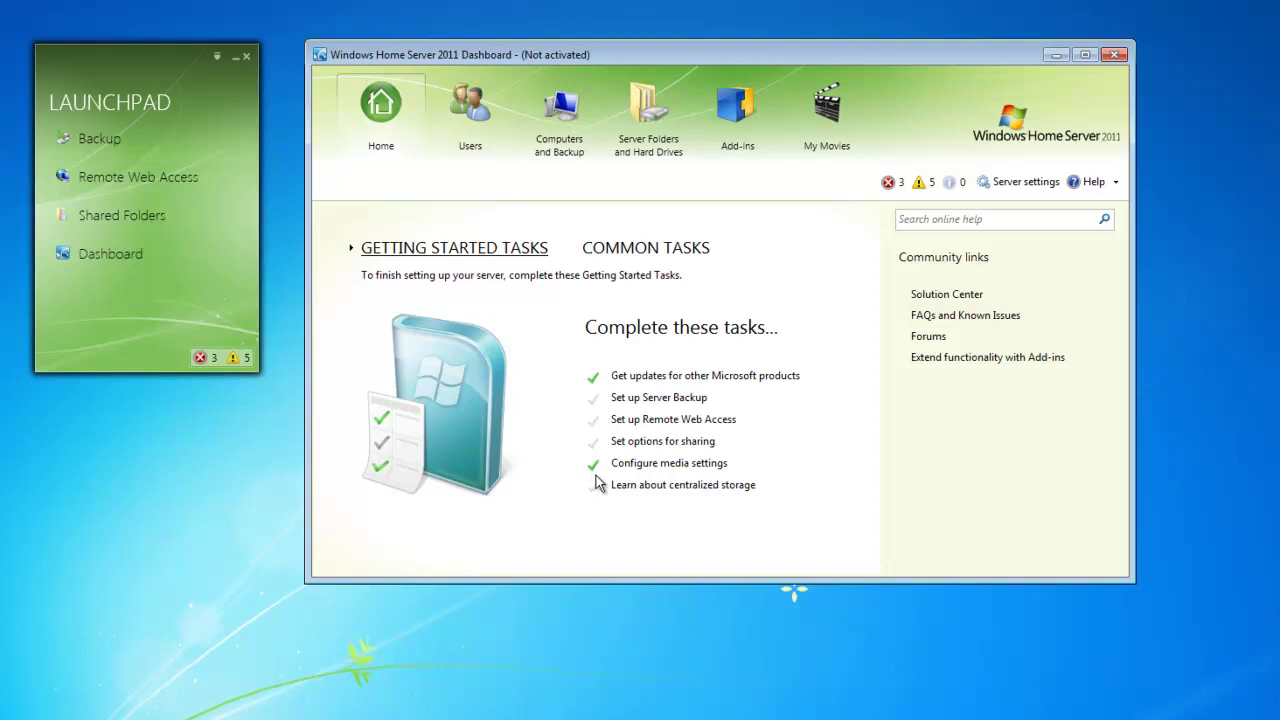
- List the four user accounts and view the task panels for Guest and another user account
left_click(468, 106)
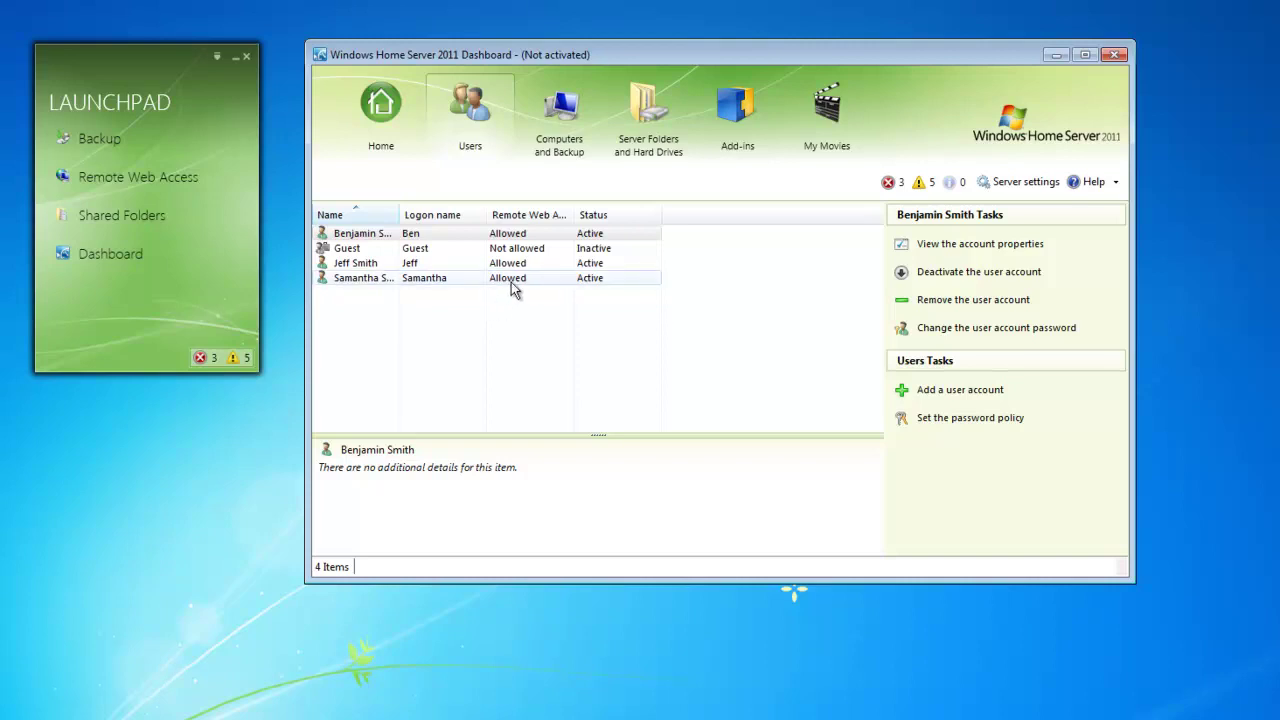
left_click(588, 250)
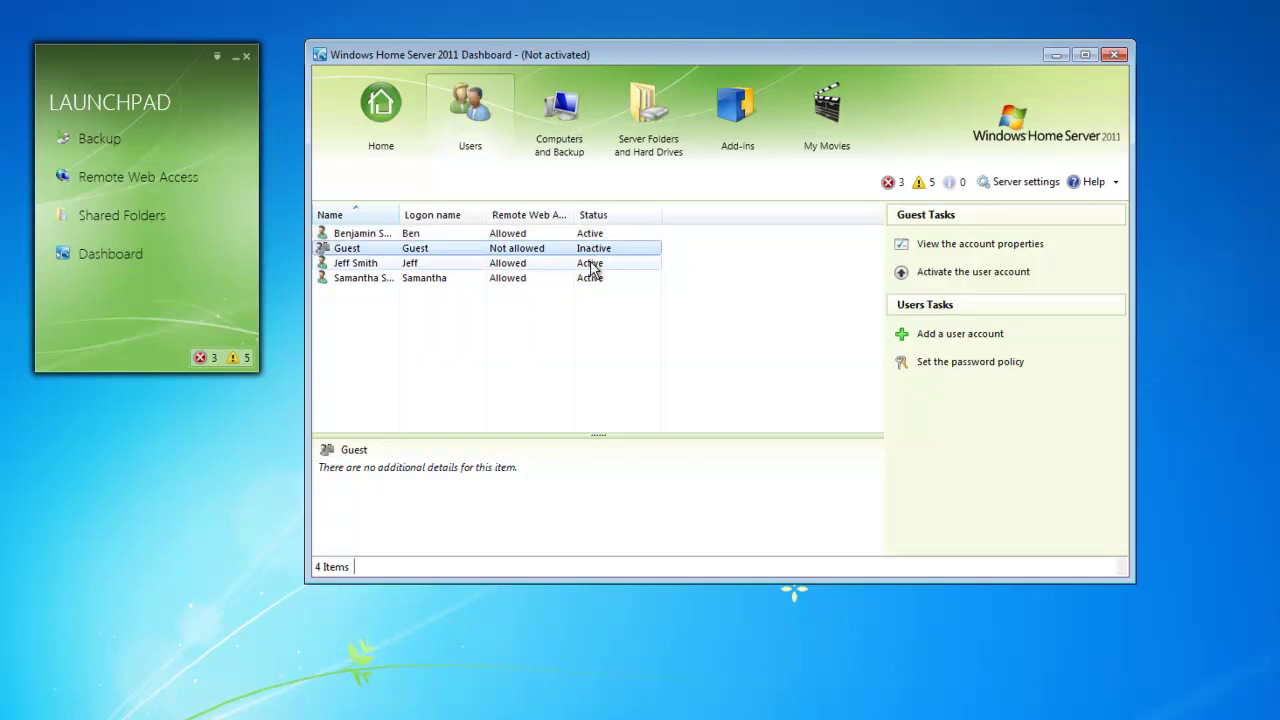
left_click(590, 264)
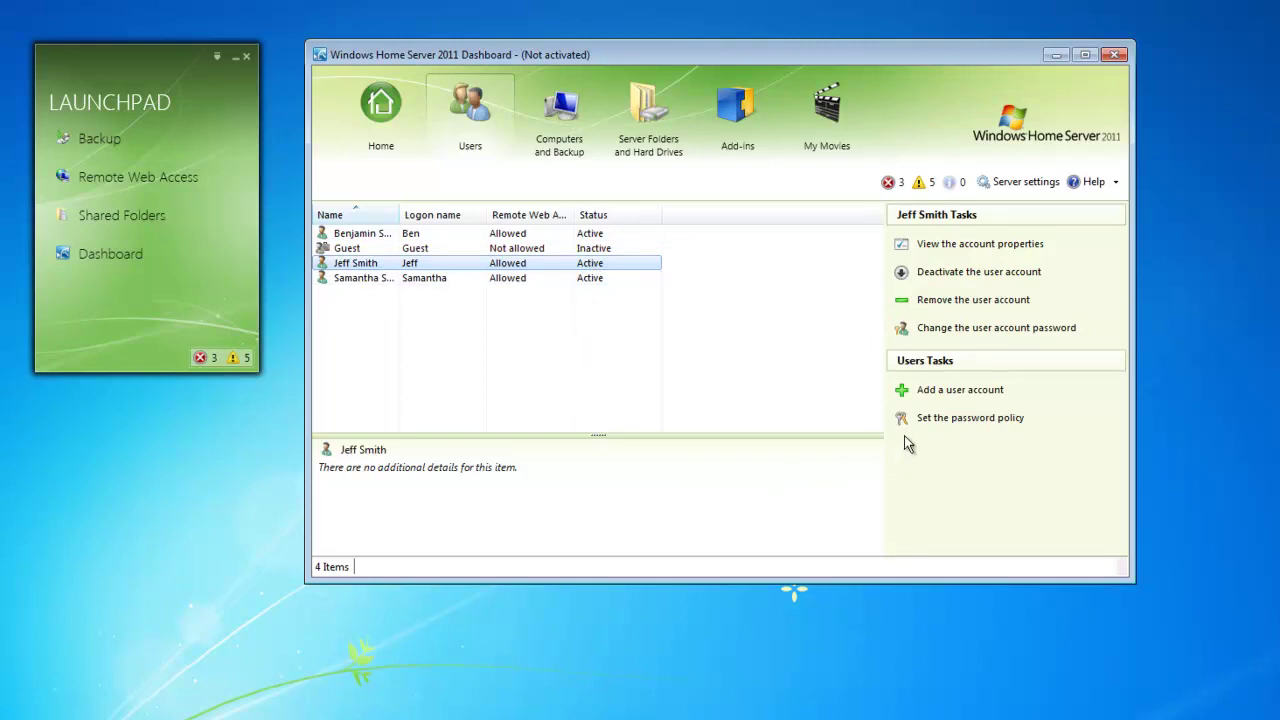
left_click(963, 420)
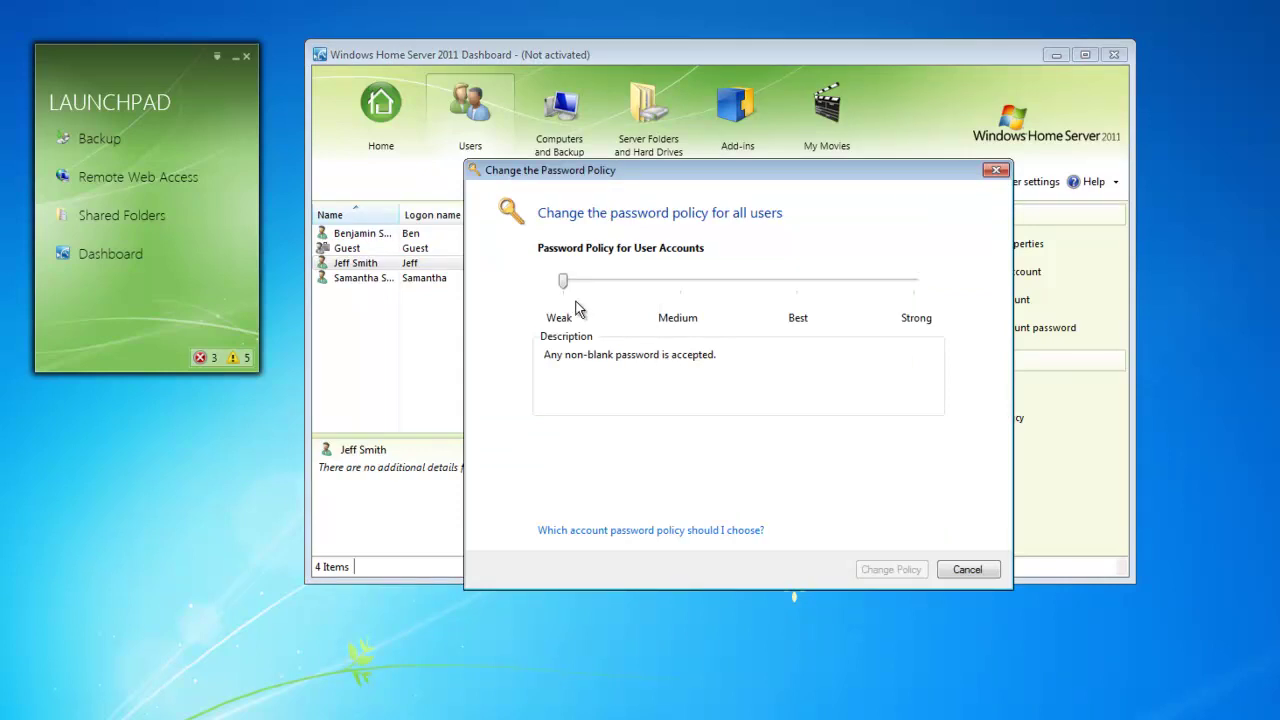
left_click_drag(566, 287, 652, 290)
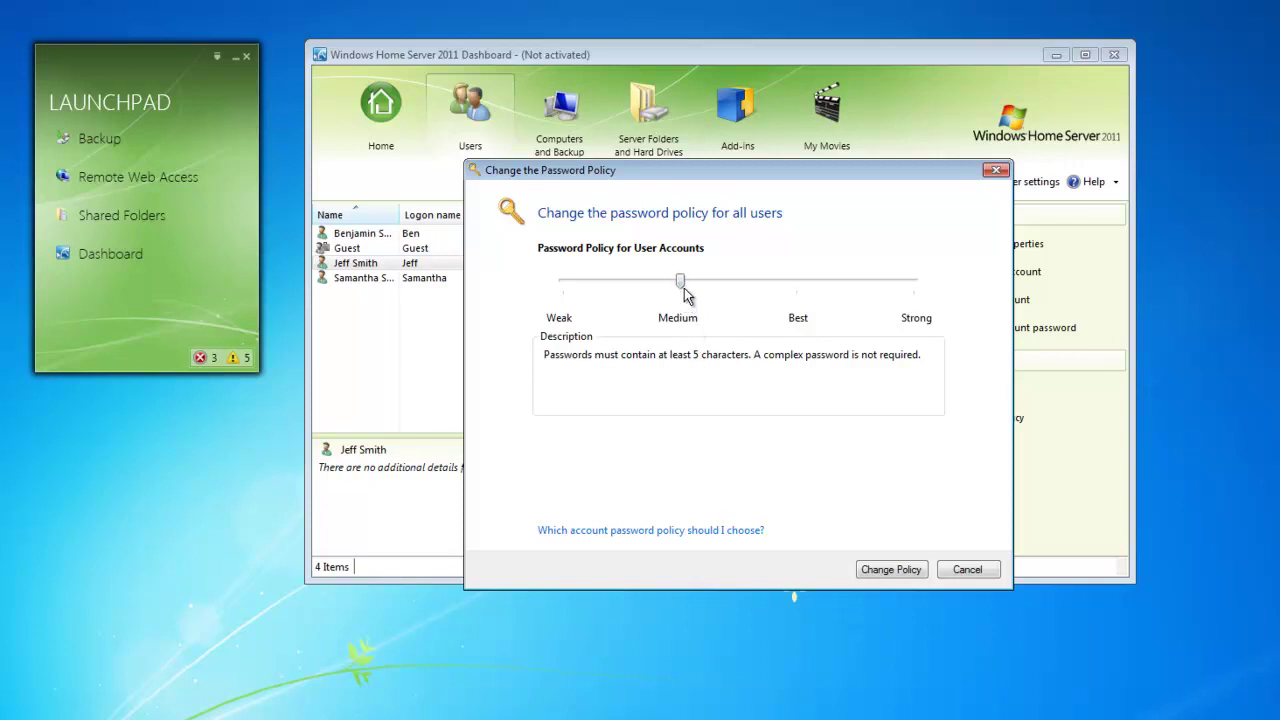
left_click_drag(697, 294, 804, 296)
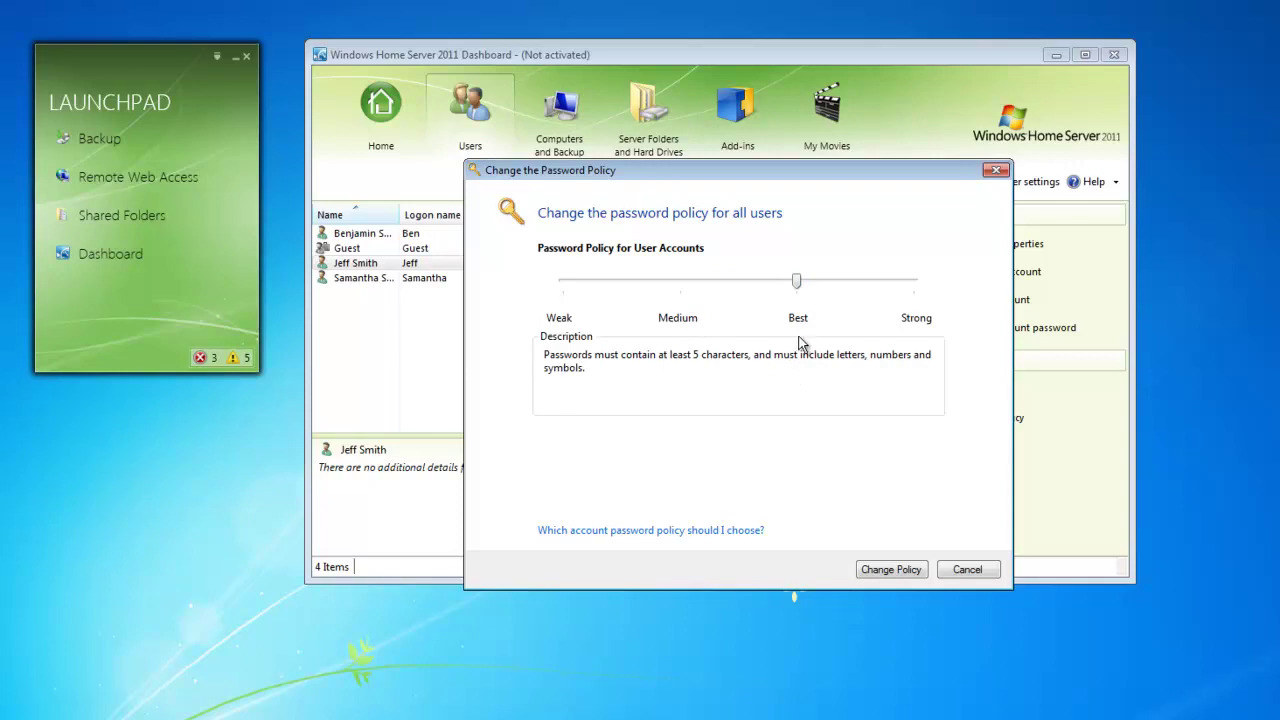
left_click_drag(800, 283, 935, 292)
left_click(966, 570)
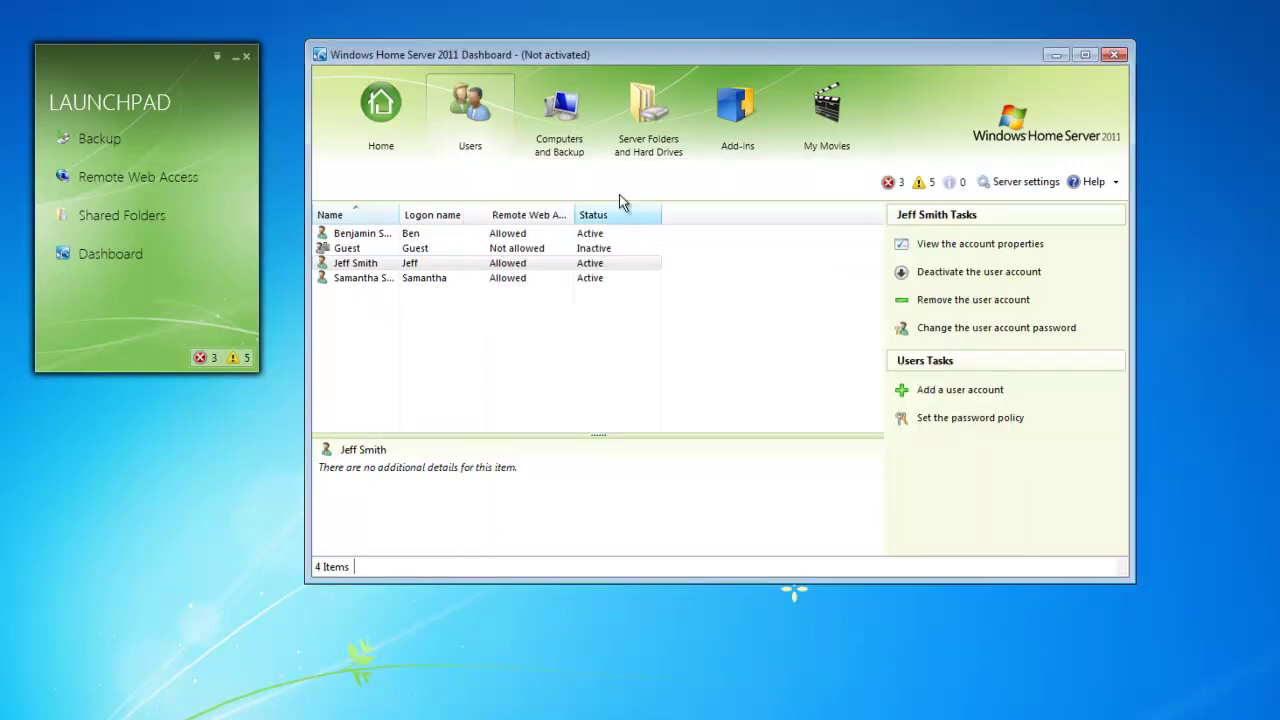
- Review the backup status and details of entertainPC, HOMESERVER and OFFICE-PC
left_click(566, 124)
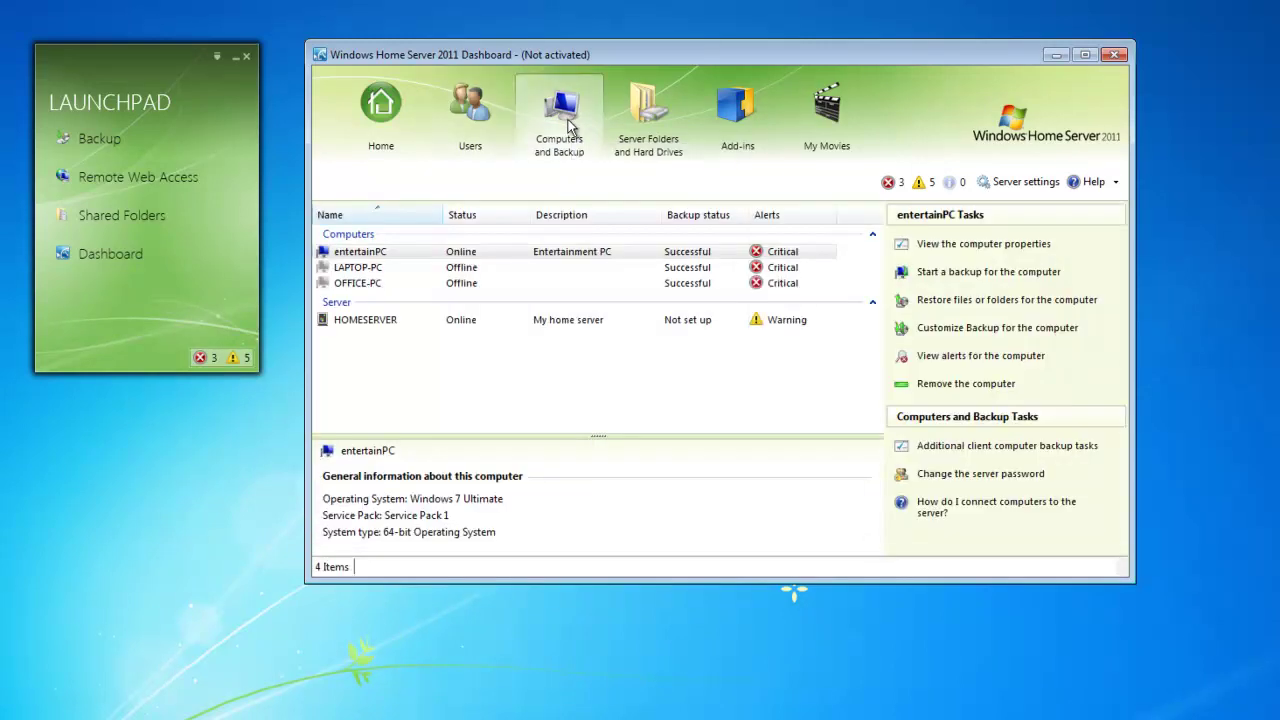
left_click(587, 254)
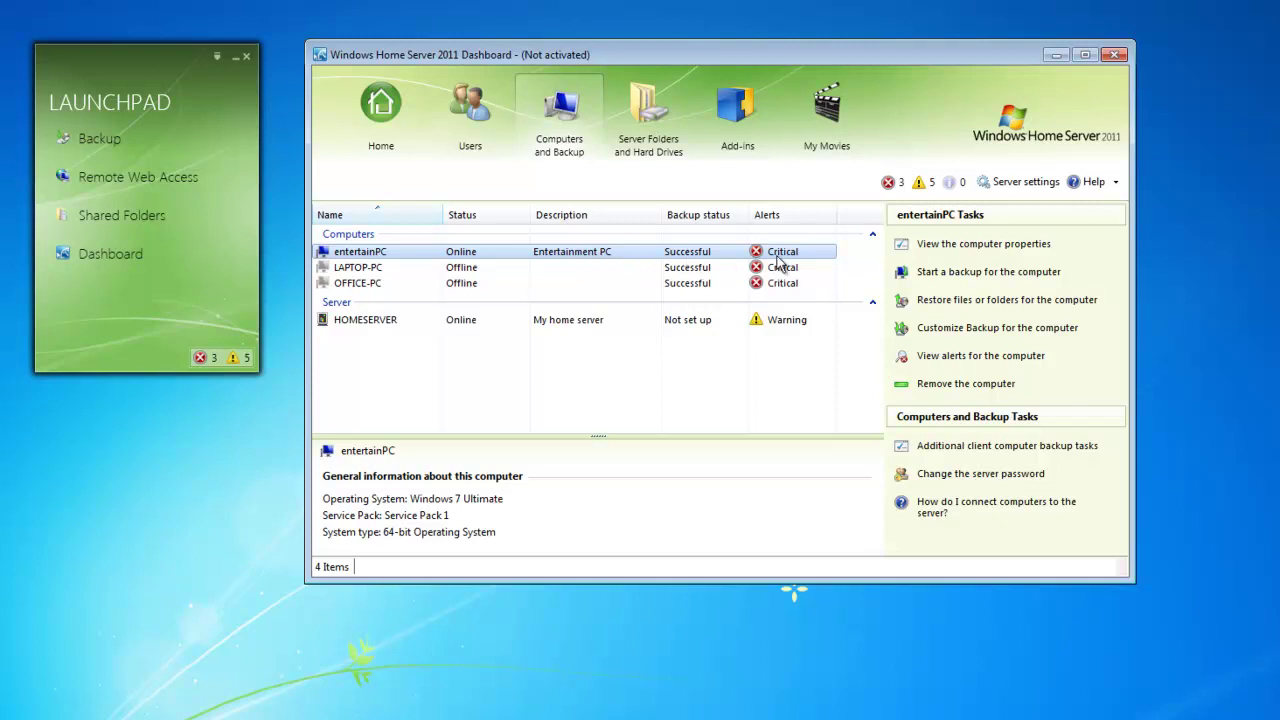
left_click(781, 322)
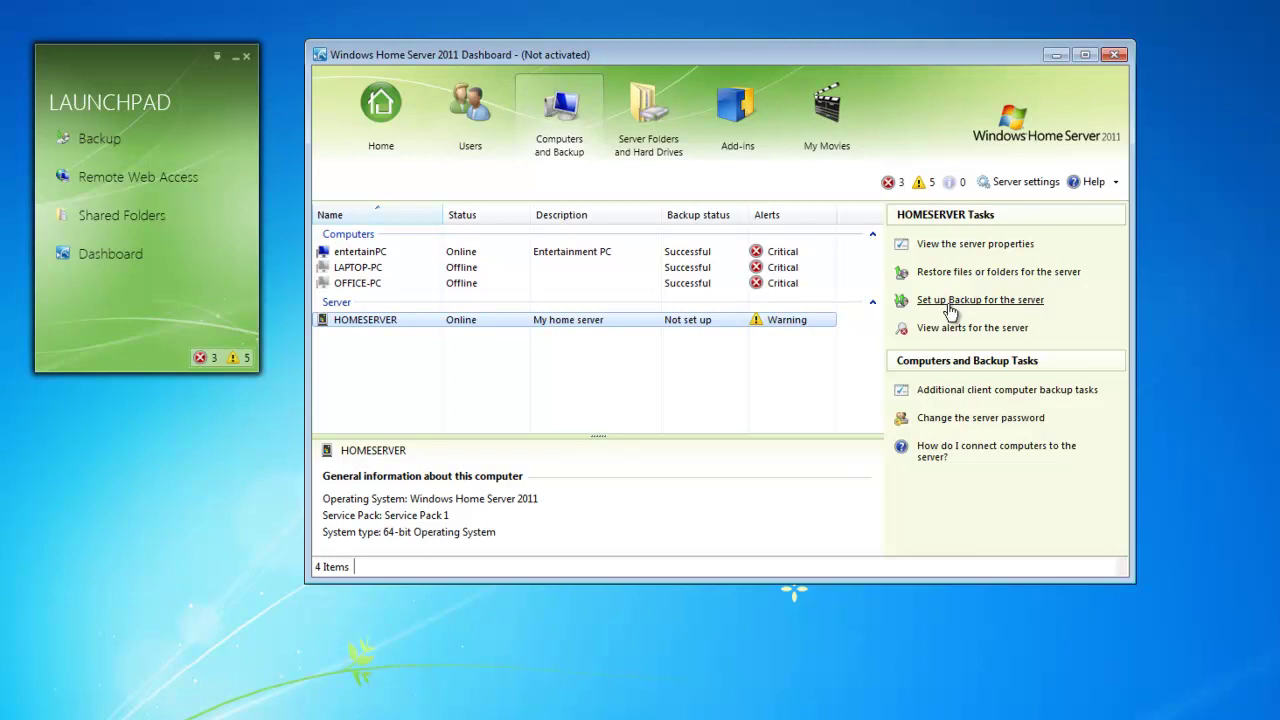
left_click(803, 288)
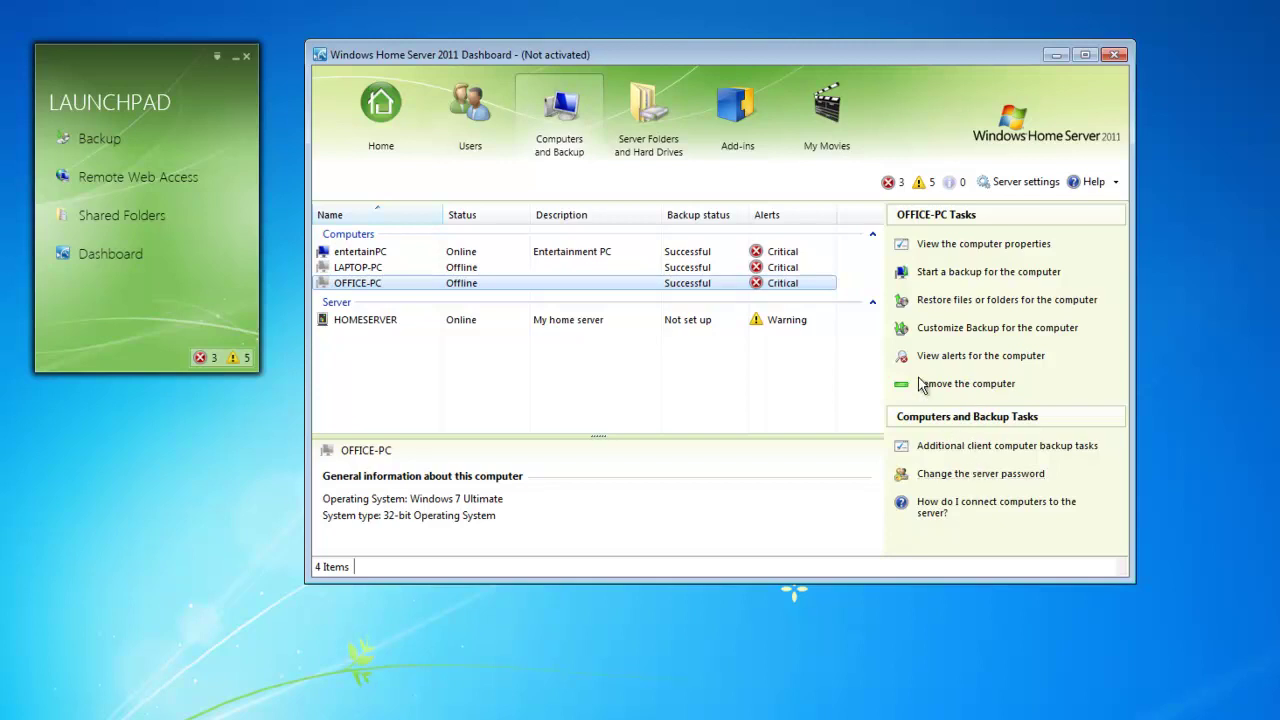
- List the six shared server folders on D: and view the Videos folder's tasks
left_click(647, 125)
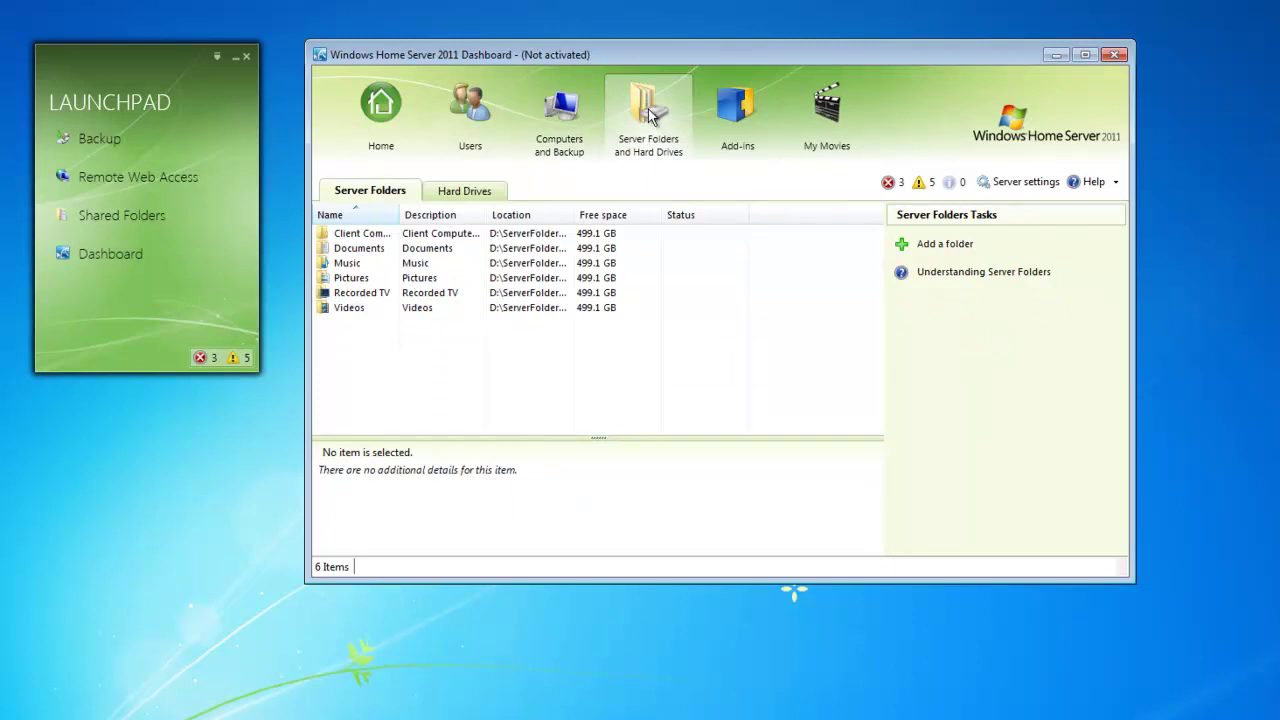
left_click(516, 312)
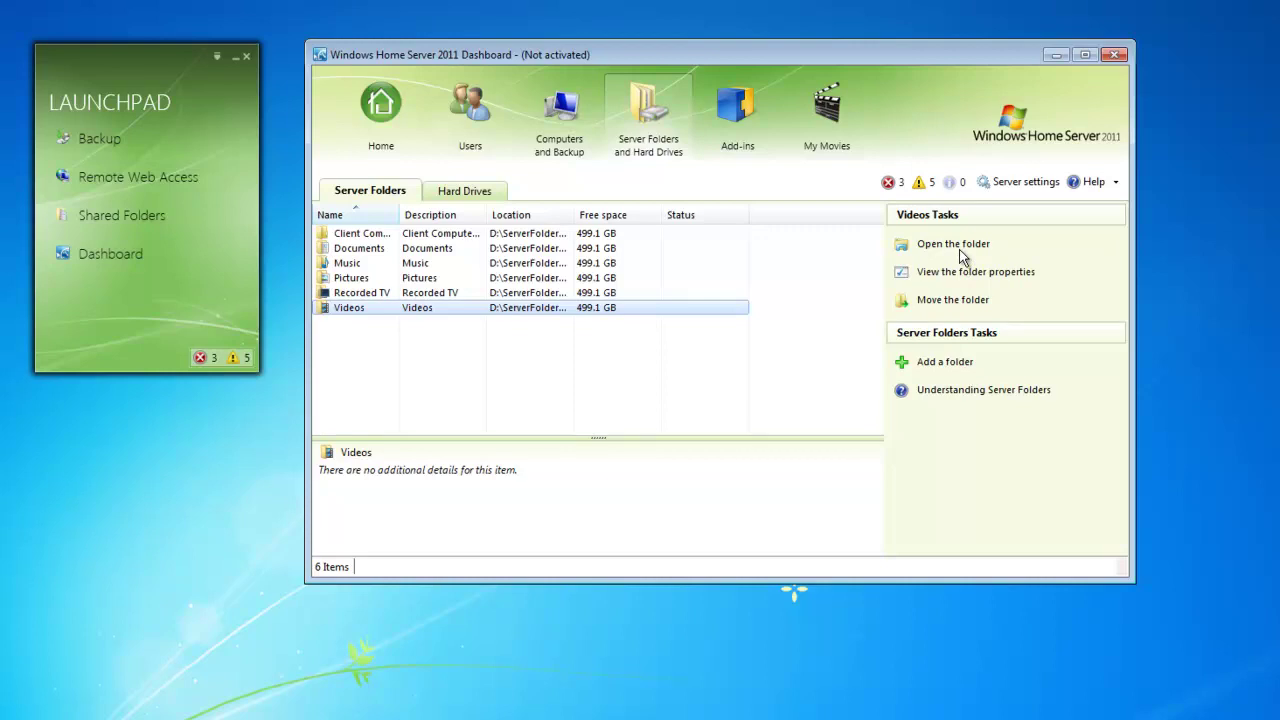
- Inspect the (D:) drive's properties and shadow copy settings, then cancel without changes
left_click(470, 193)
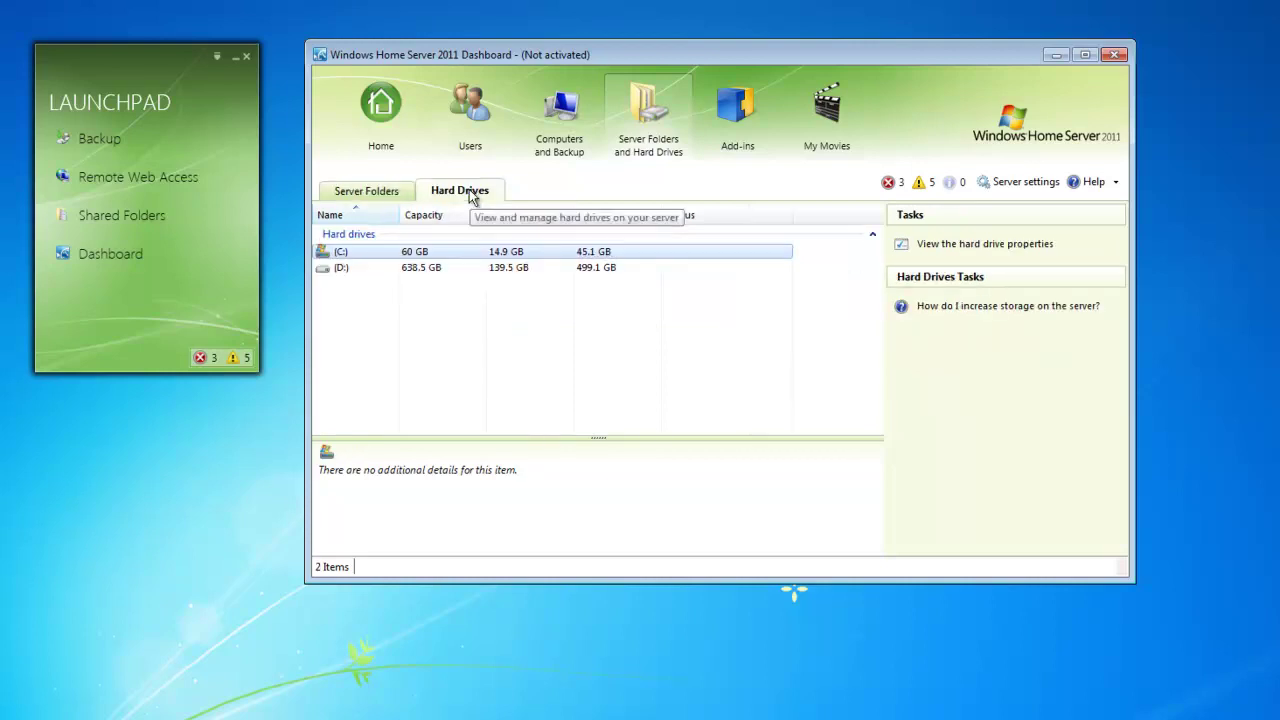
left_click(446, 270)
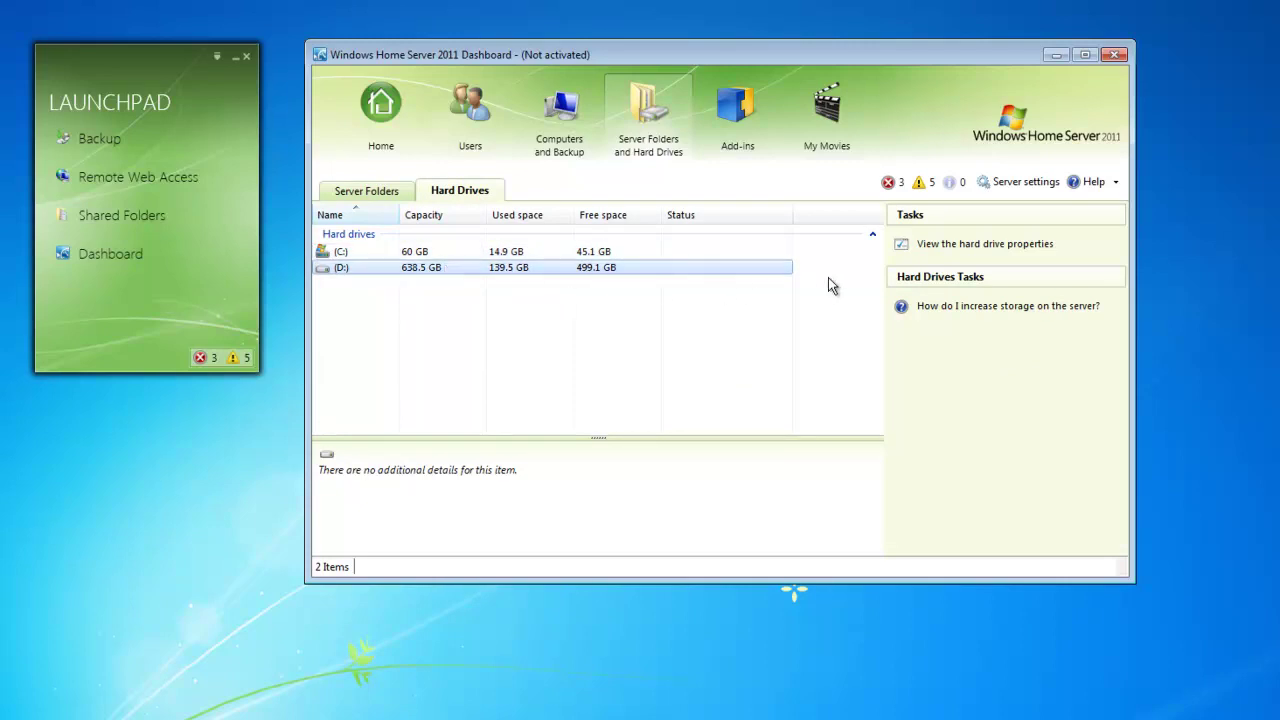
left_click(960, 246)
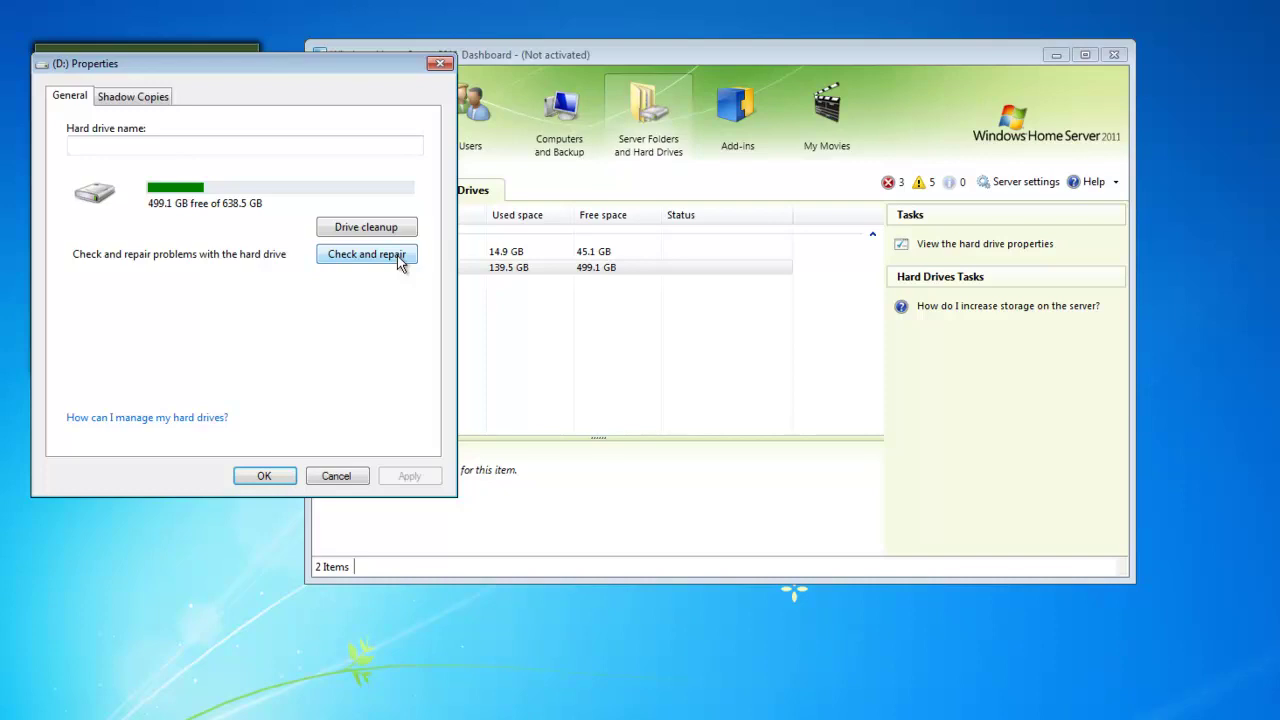
left_click(128, 100)
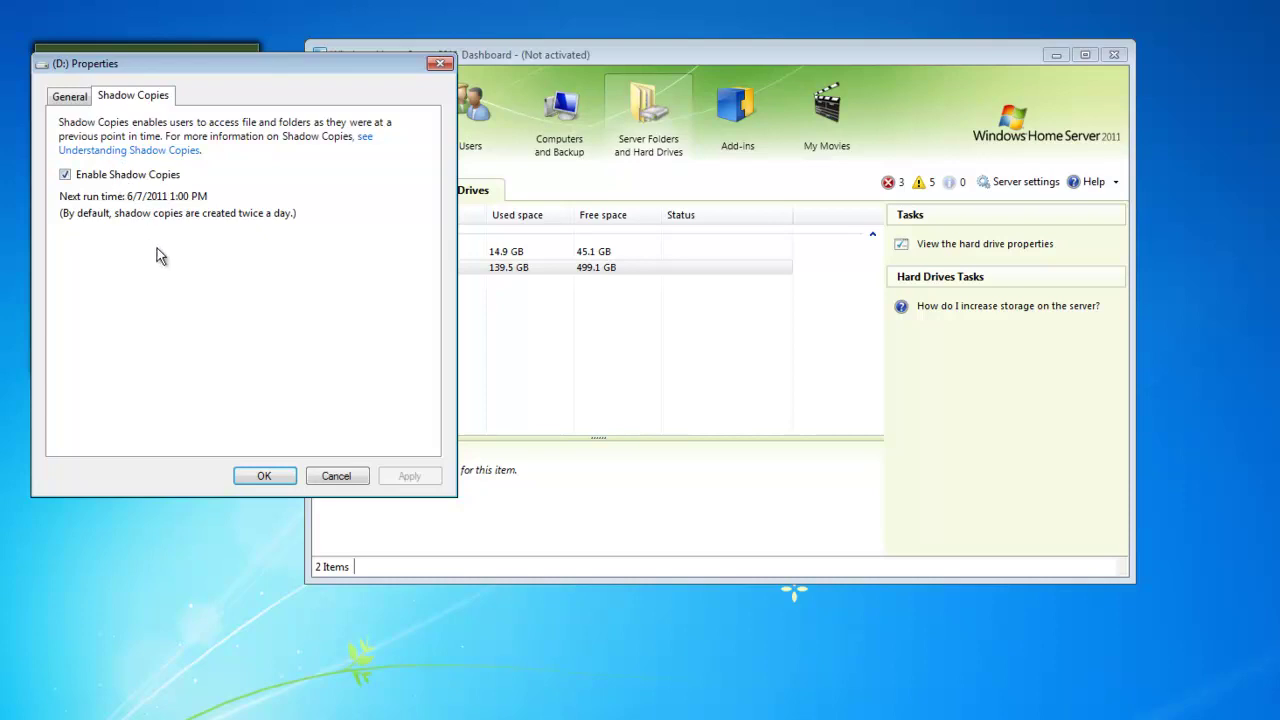
left_click(337, 476)
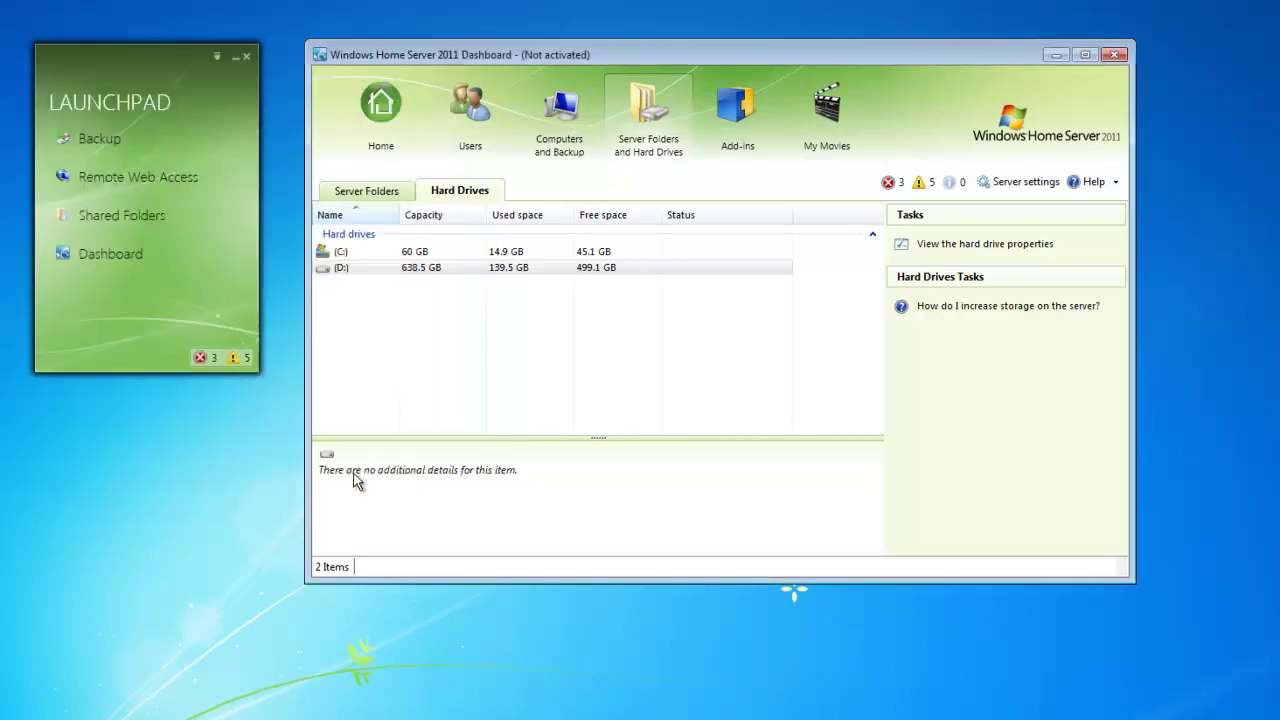
- Select the My Movies 2.0.0.8 add-in and show its context menu of available actions
left_click(740, 115)
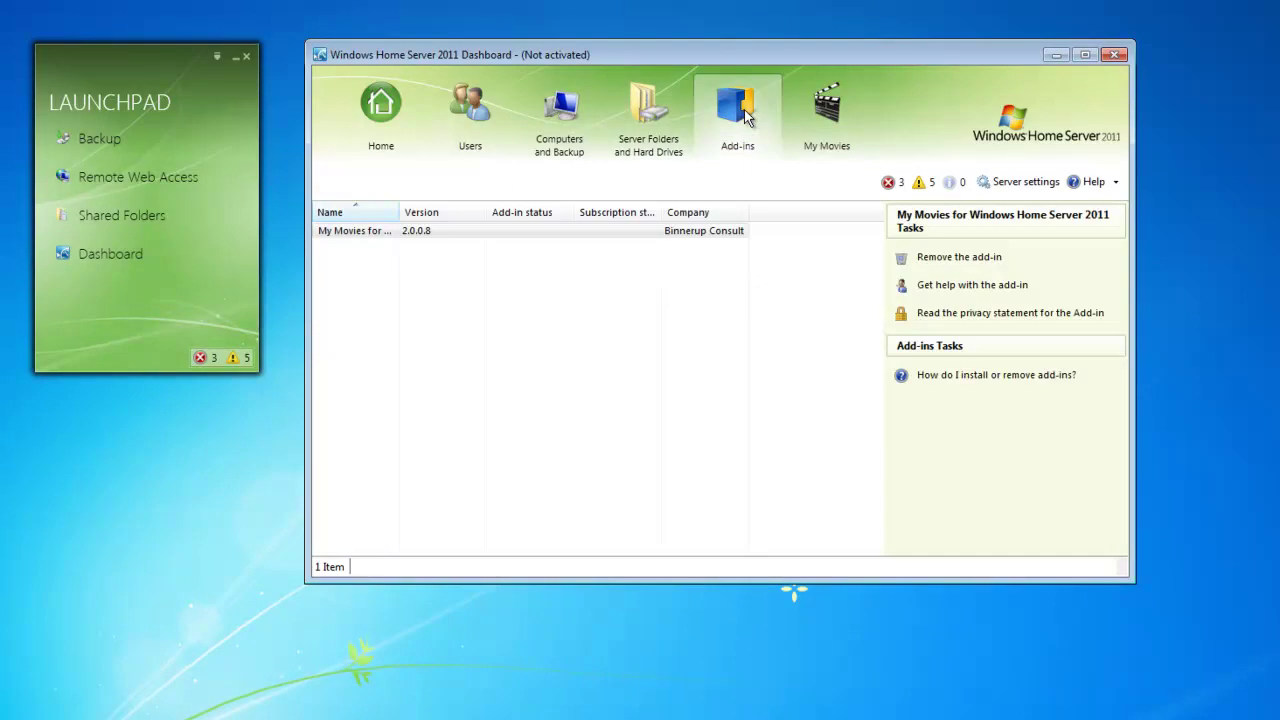
left_click(680, 232)
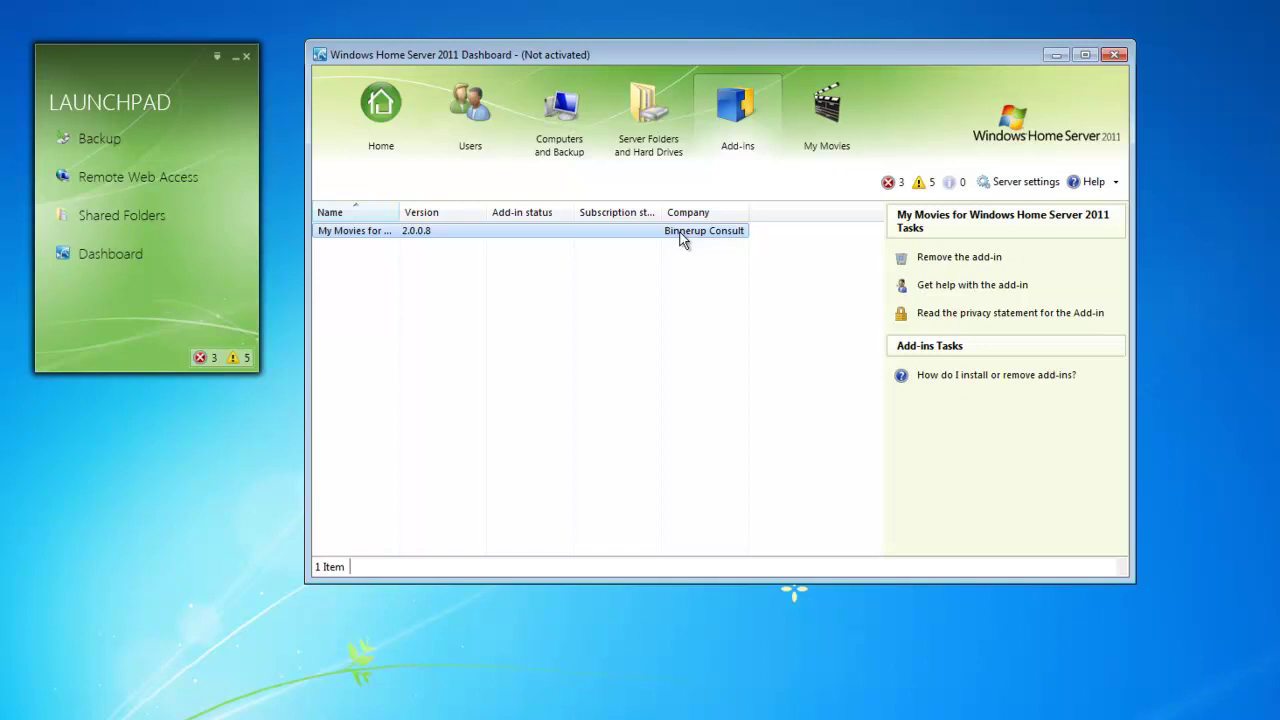
right_click(680, 240)
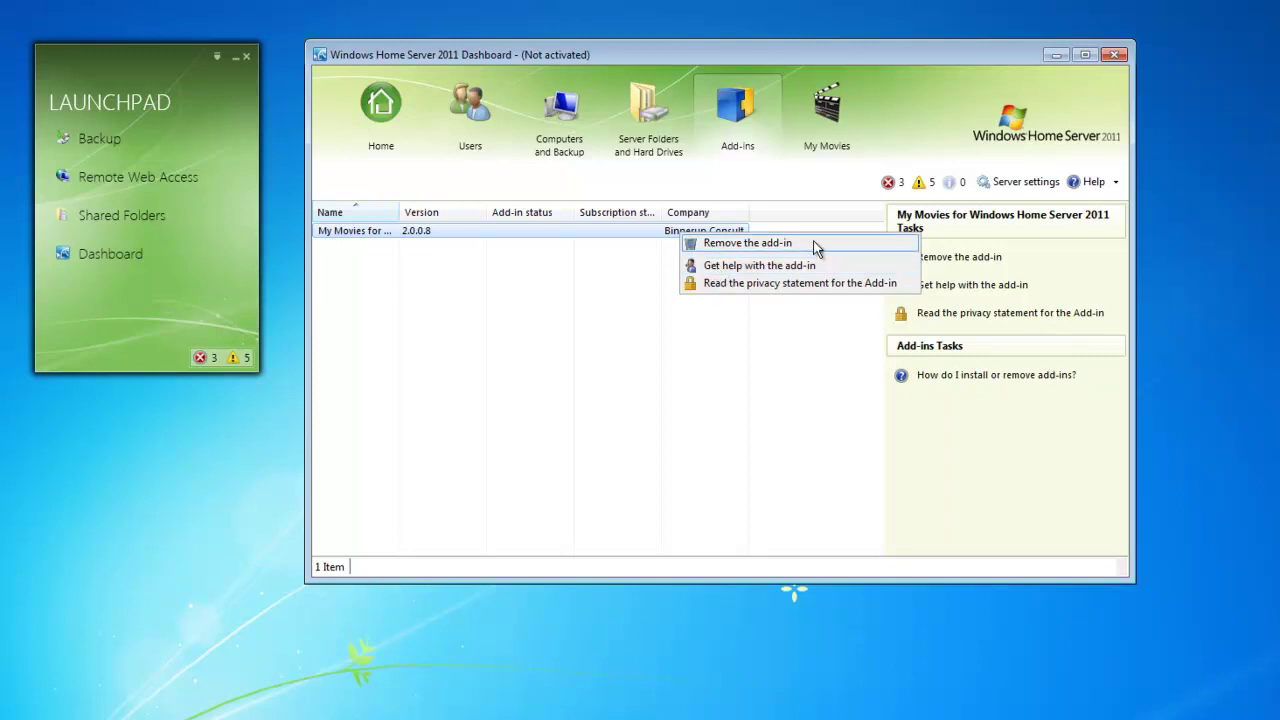
- Show the My Movies disc copier page, then the Alert Viewer with three critical and five warning alerts
left_click(836, 122)
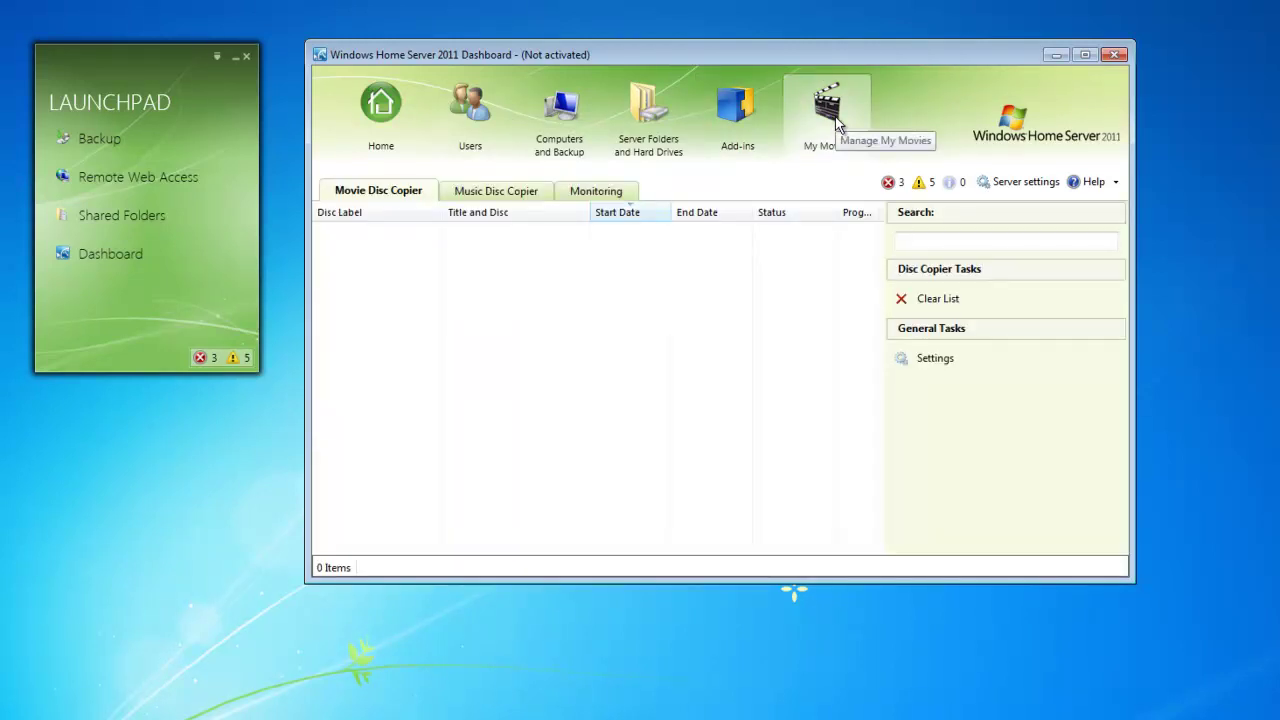
left_click(906, 184)
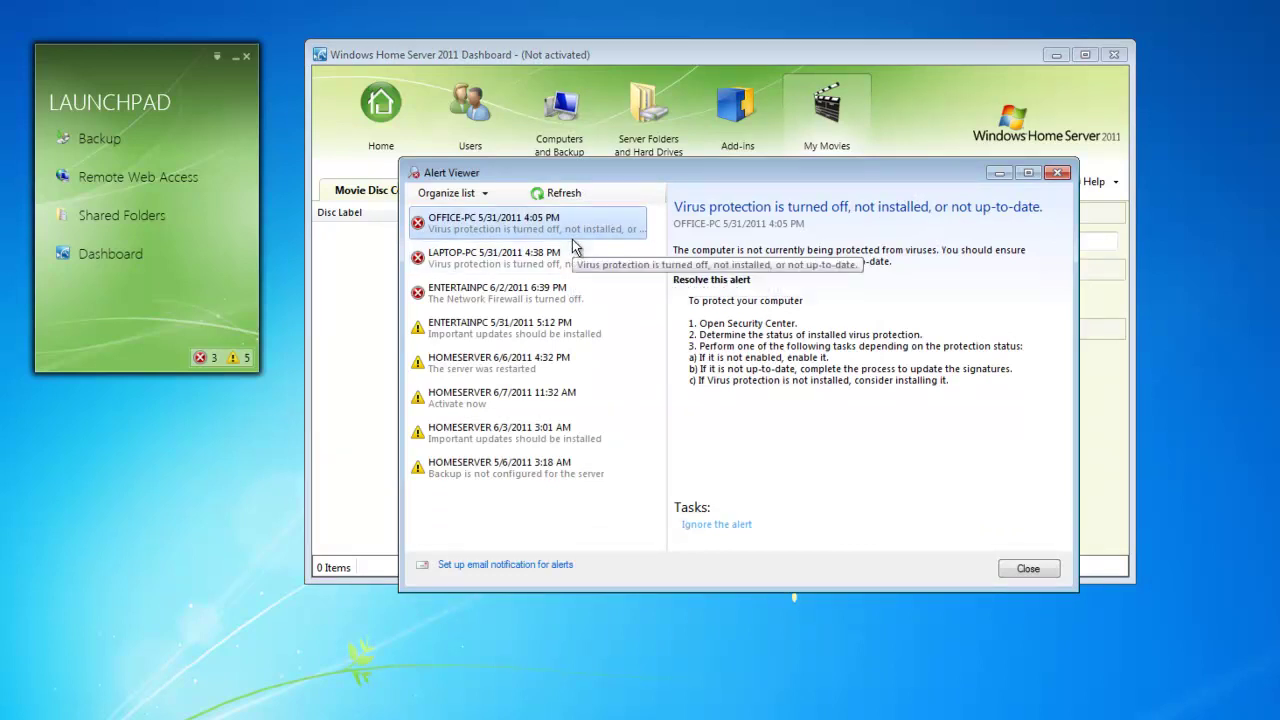
- Read the ENTERTAINPC firewall and updates alerts and the HOMESERVER Activate now alert, then close the viewer
left_click(565, 292)
left_click(567, 330)
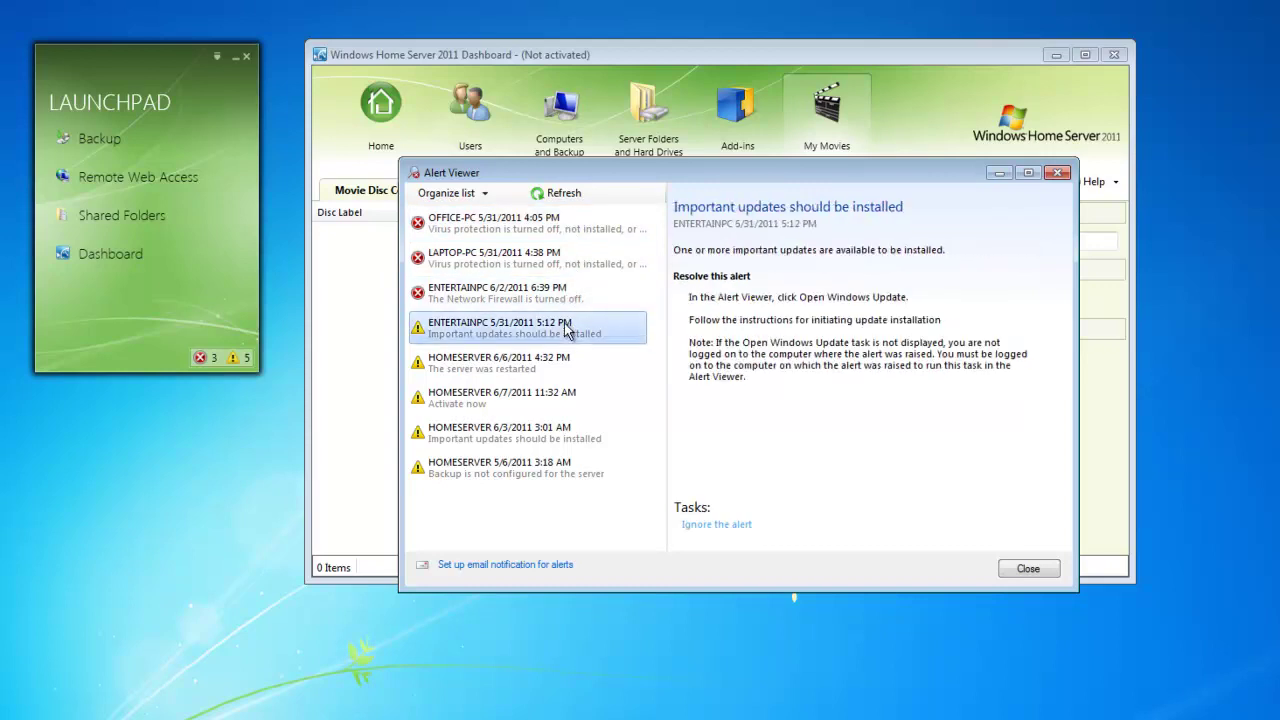
left_click(545, 398)
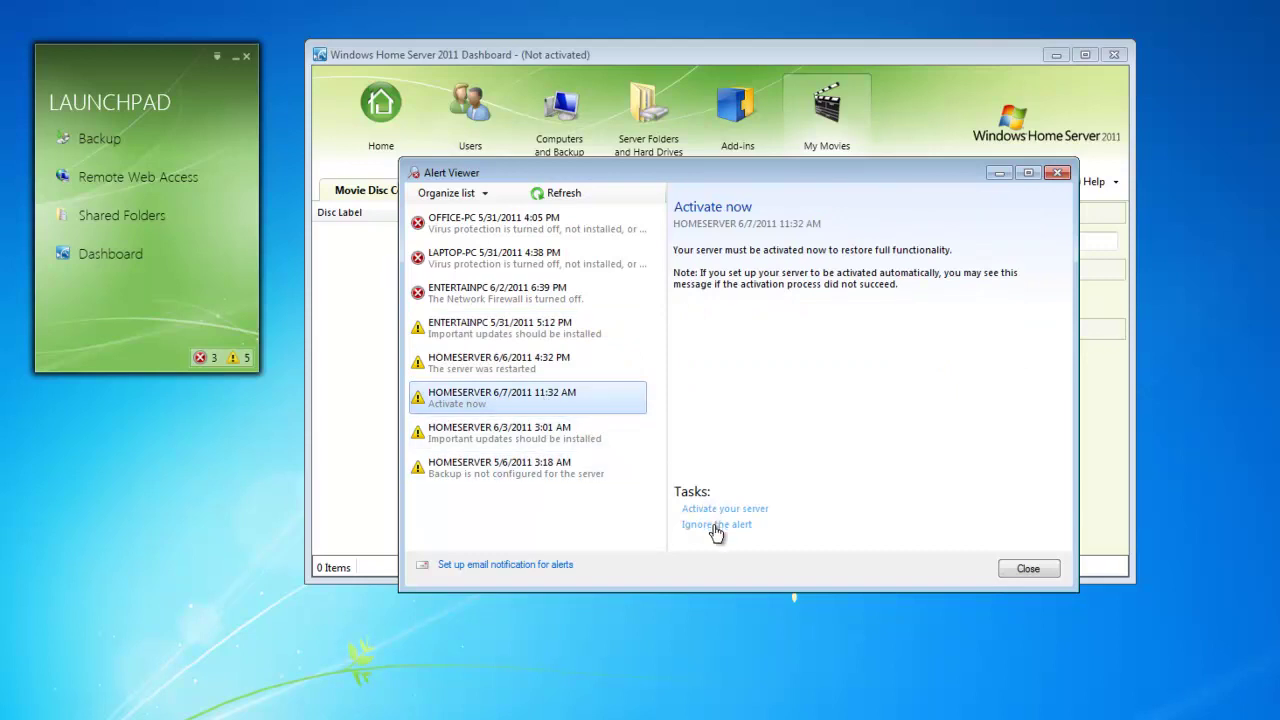
left_click(1028, 569)
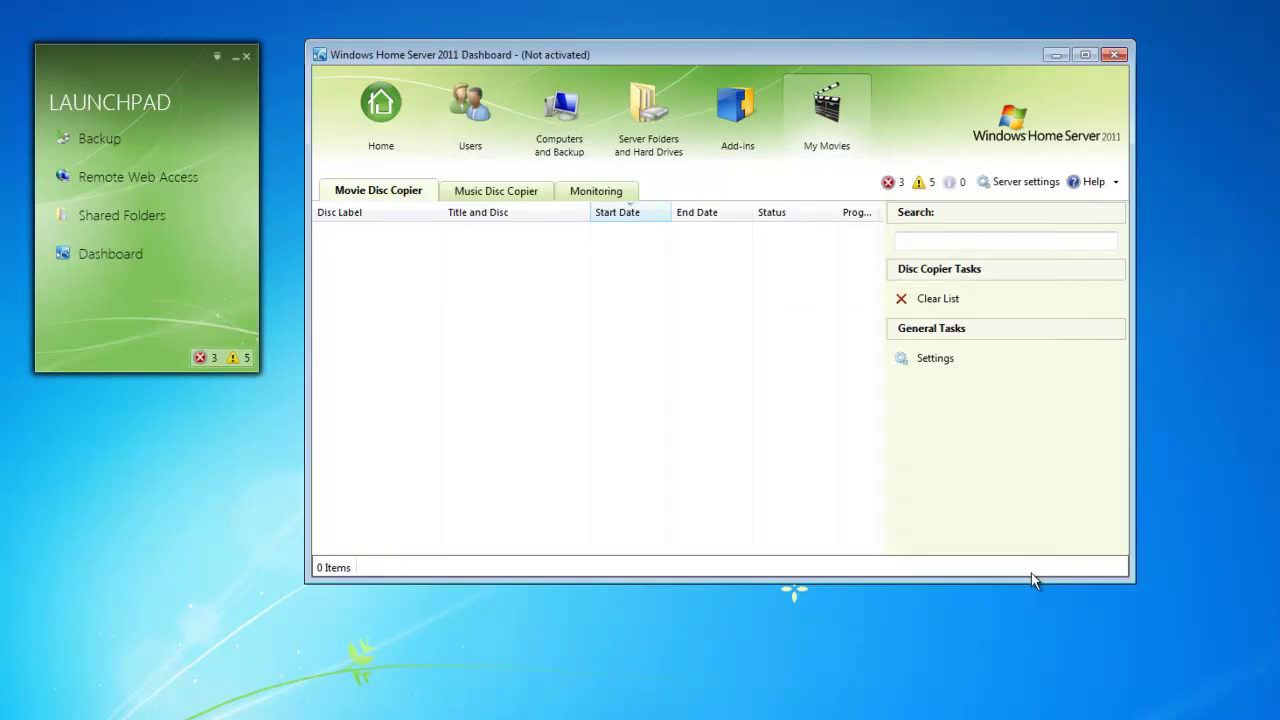
left_click(1025, 182)
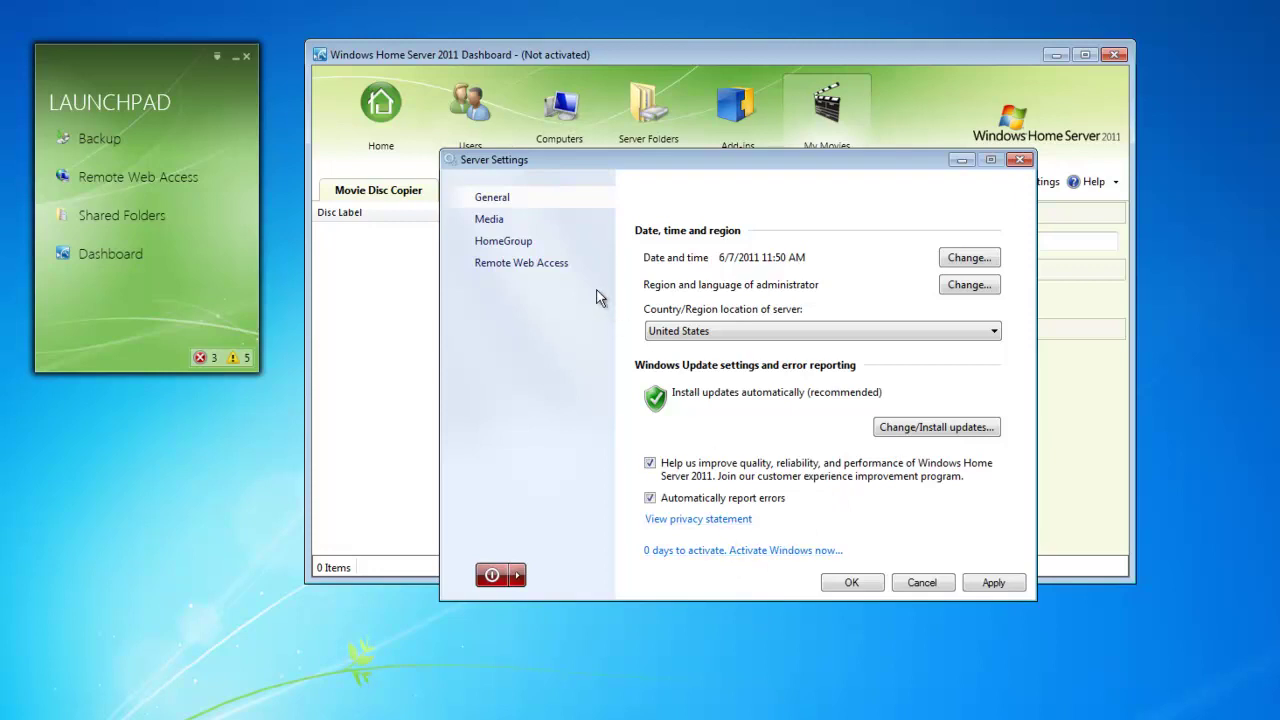
left_click(499, 221)
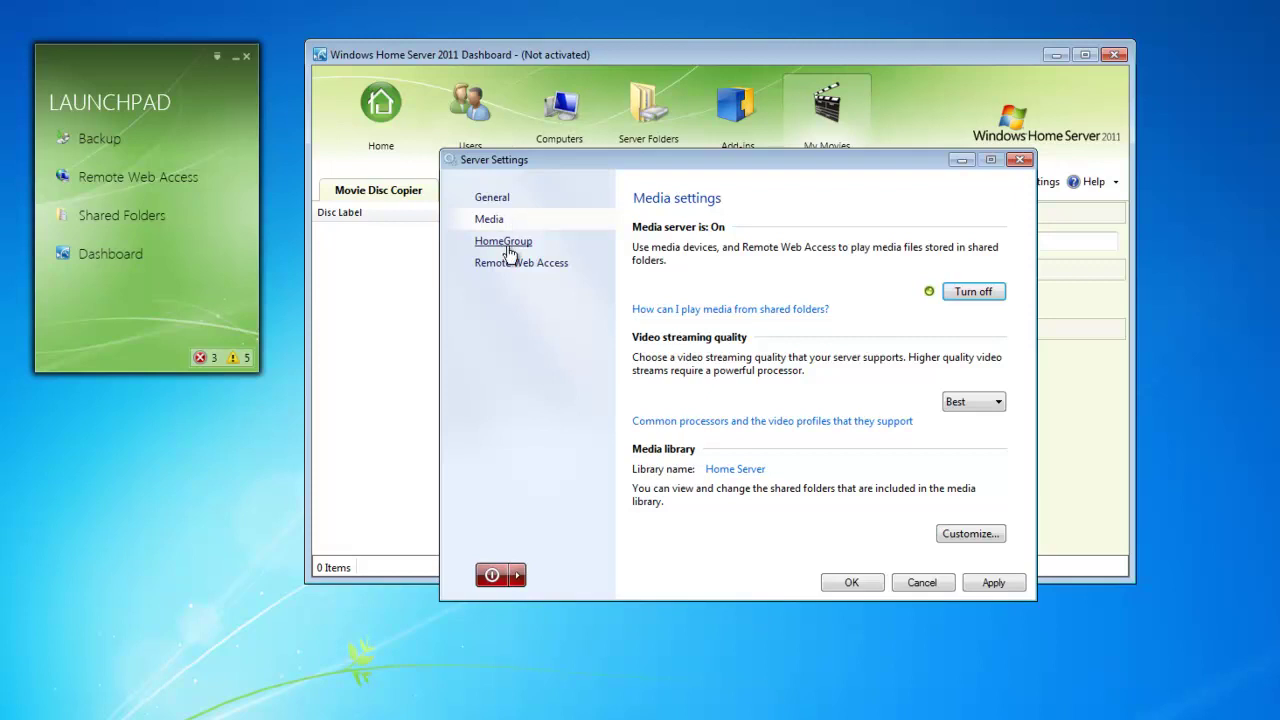
left_click(508, 250)
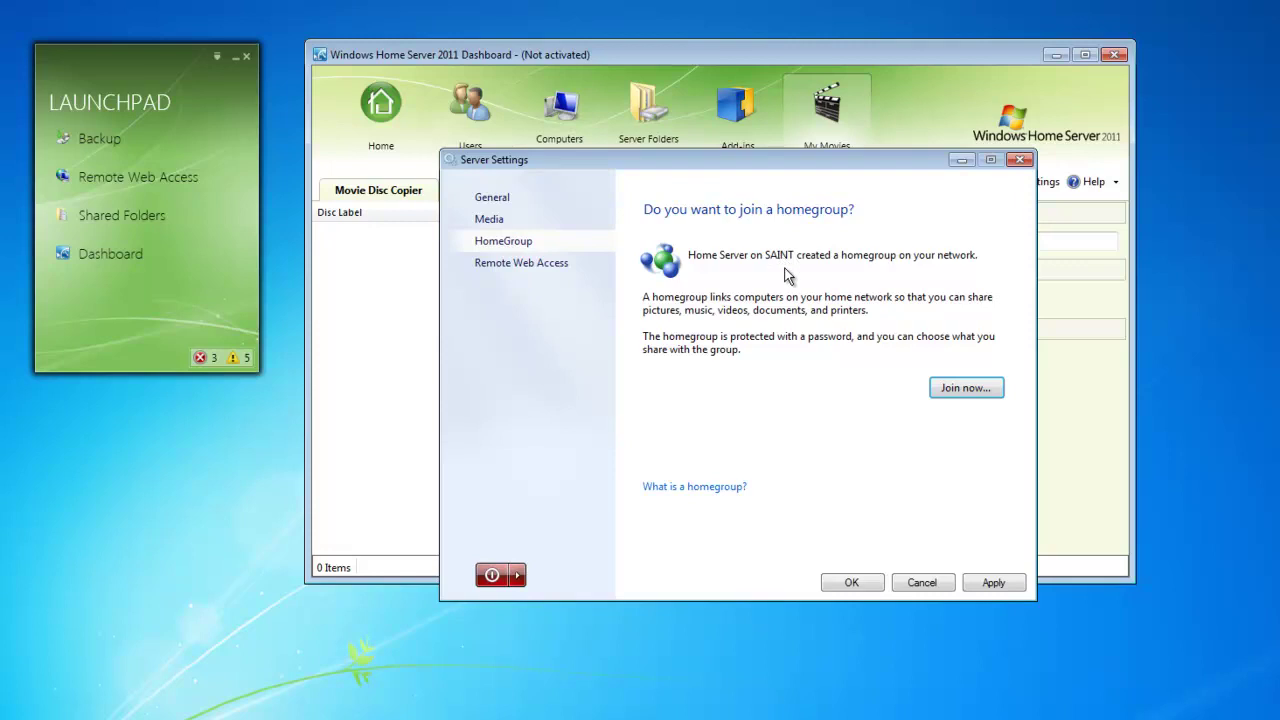
left_click(563, 274)
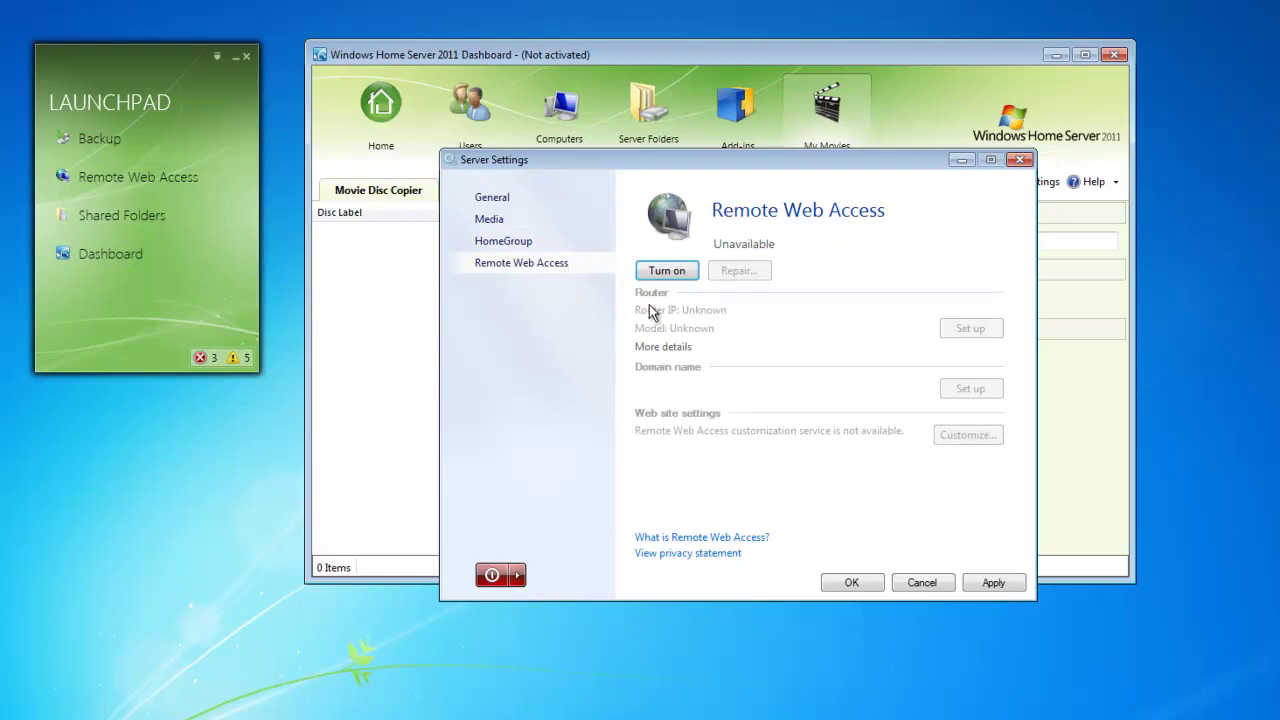
left_click(517, 575)
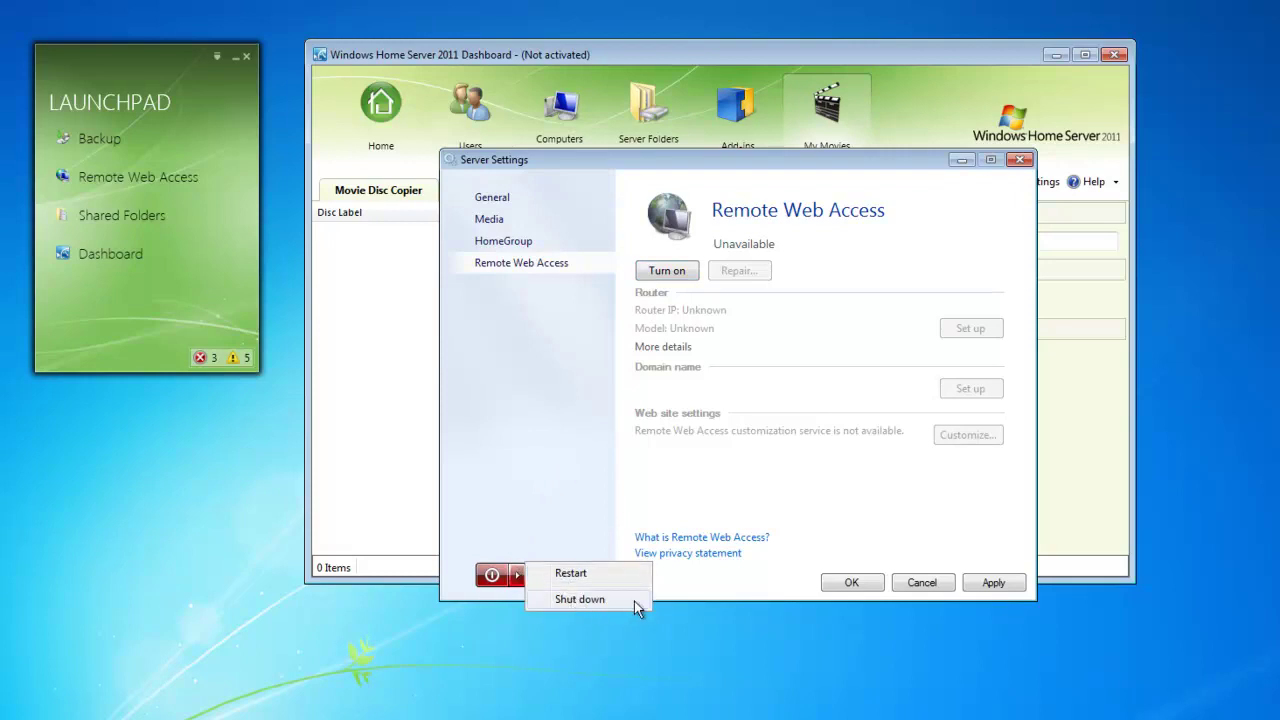
left_click(853, 582)
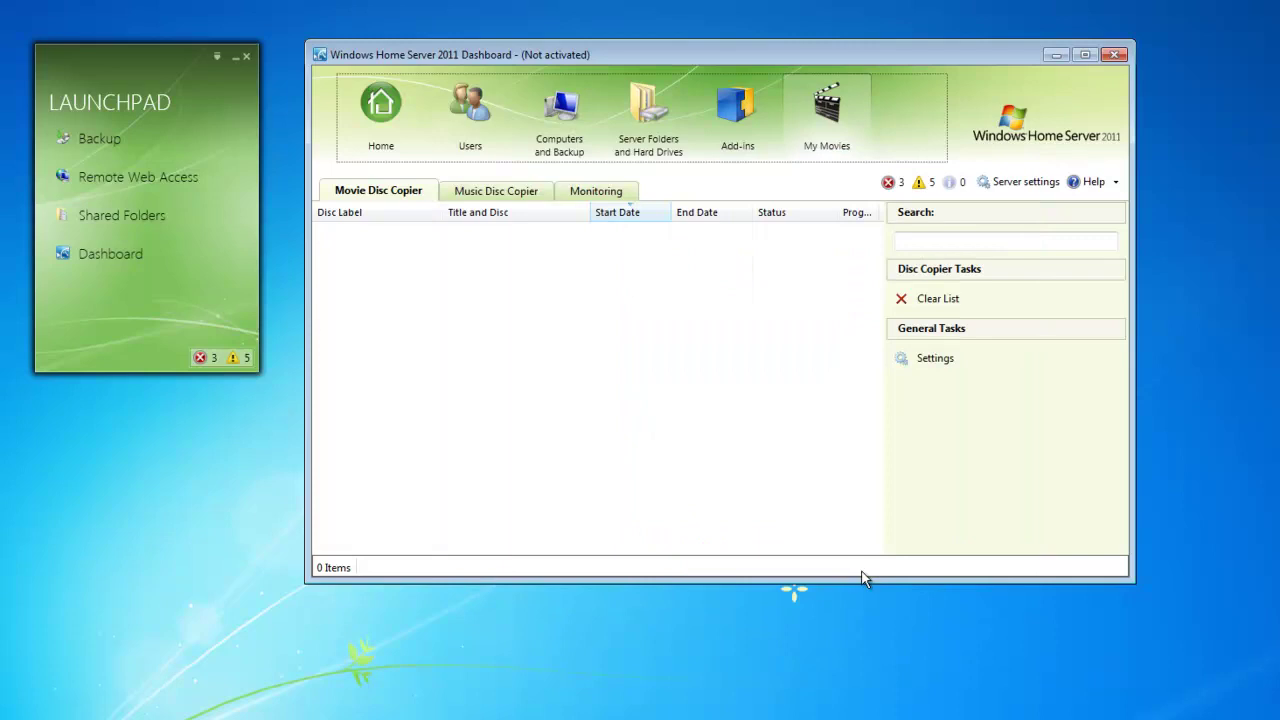
left_click(1117, 183)
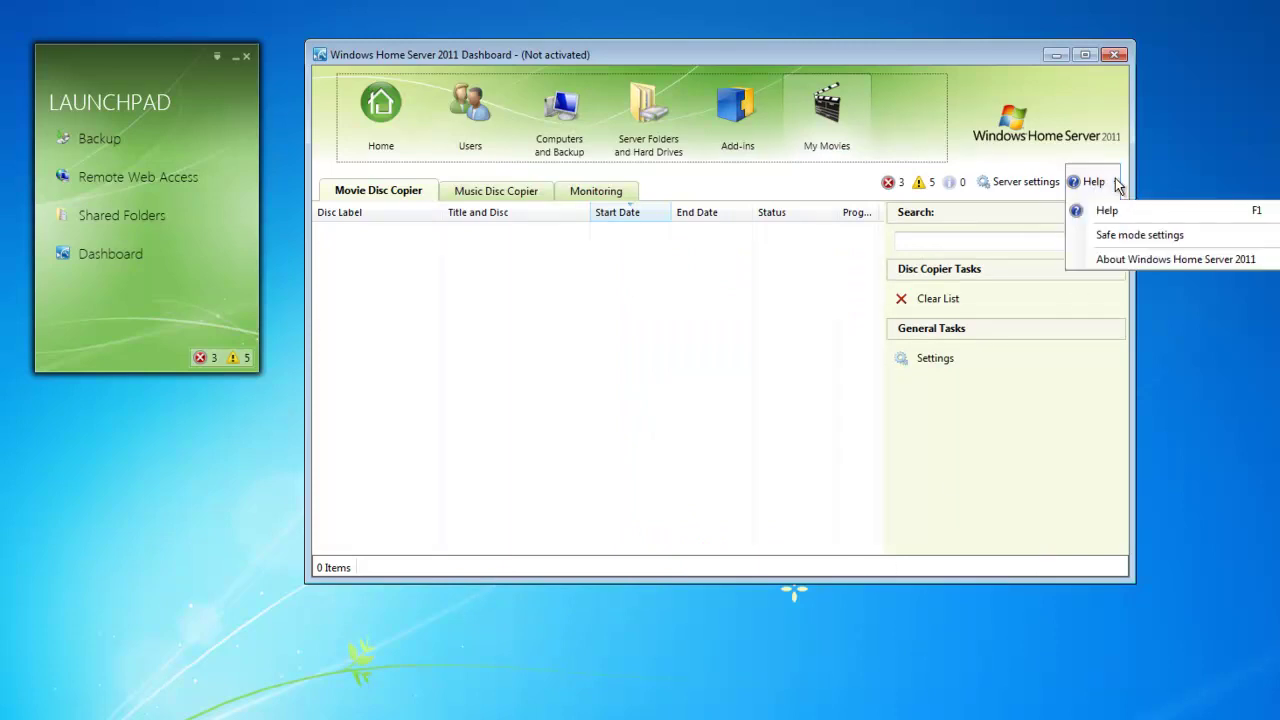
left_click(1123, 236)
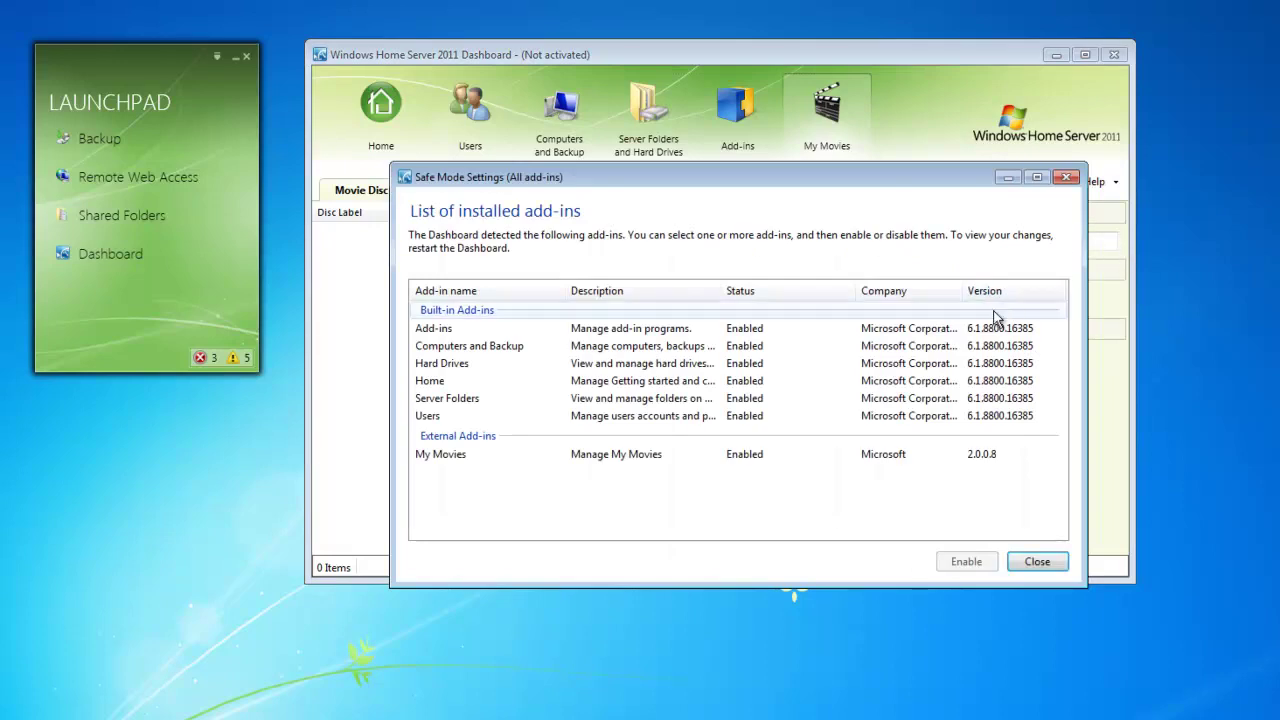
left_click(688, 461)
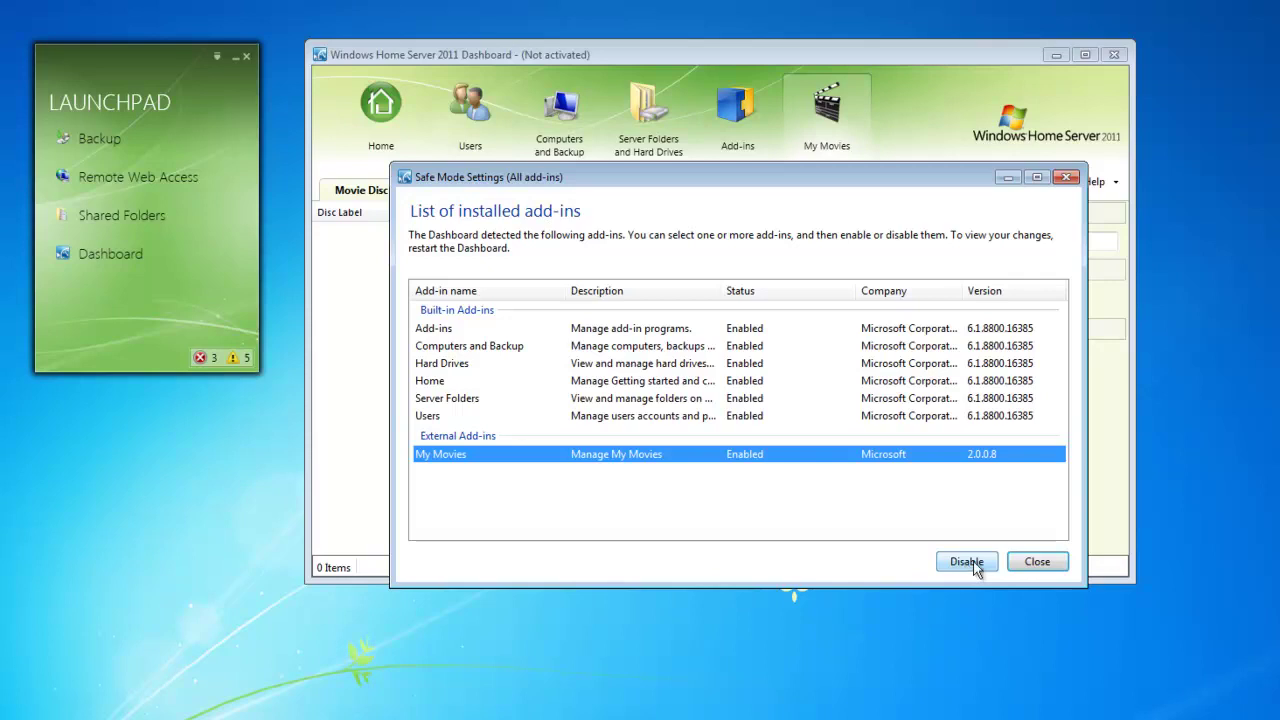
left_click(1030, 563)
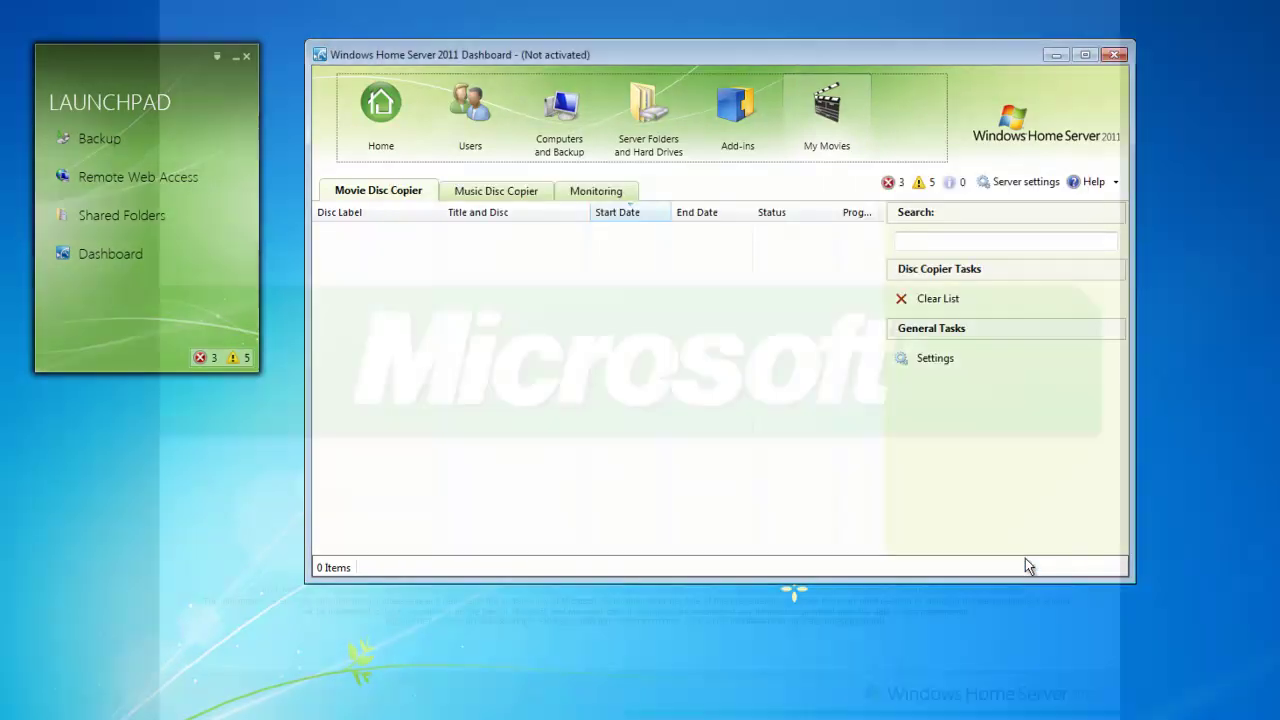